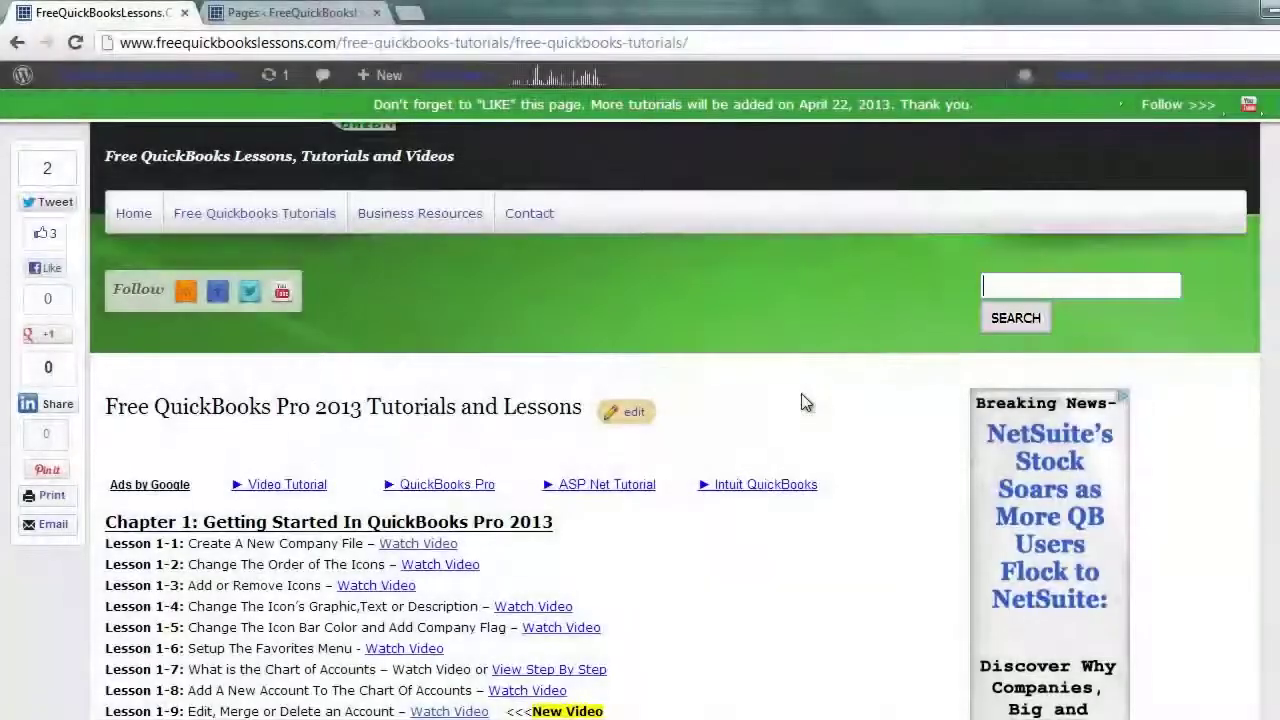
Look through the QuickBooks Pro 2013 lesson list on the tutorials page, from Chapter 1 to Chapter 3.
scroll(806, 402, "down", 3)
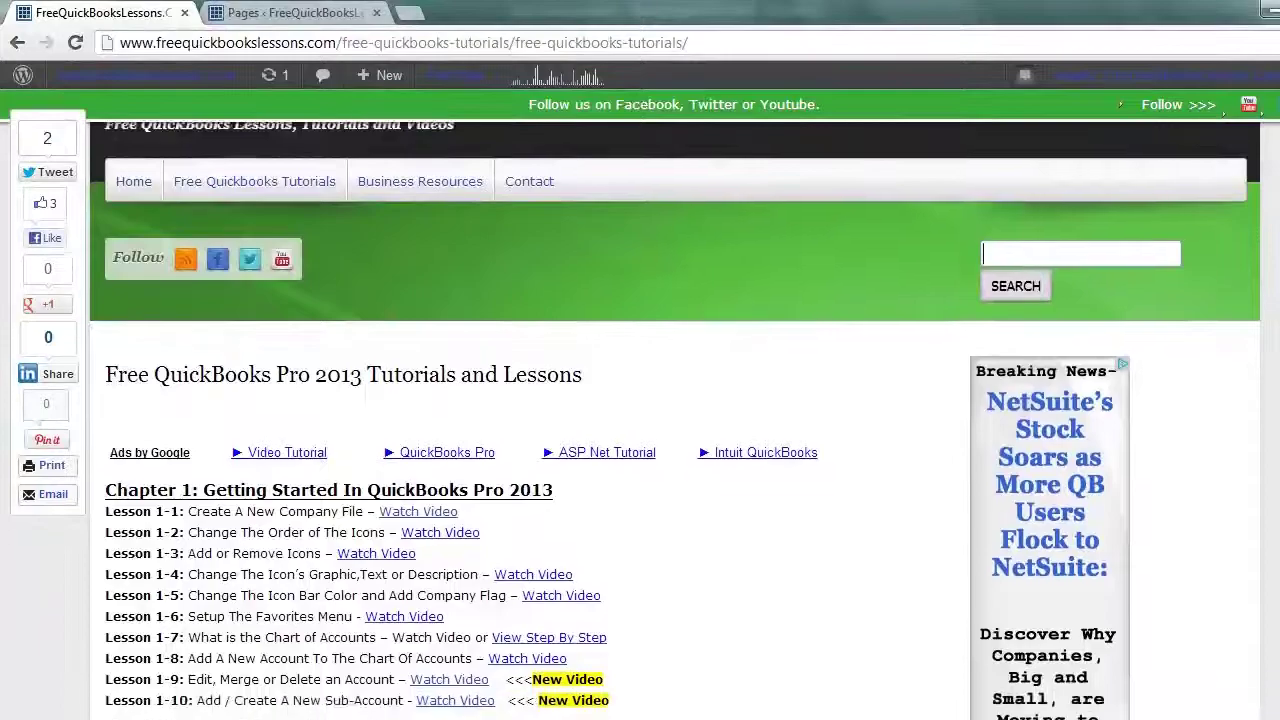
scroll(640, 400, "down", 3)
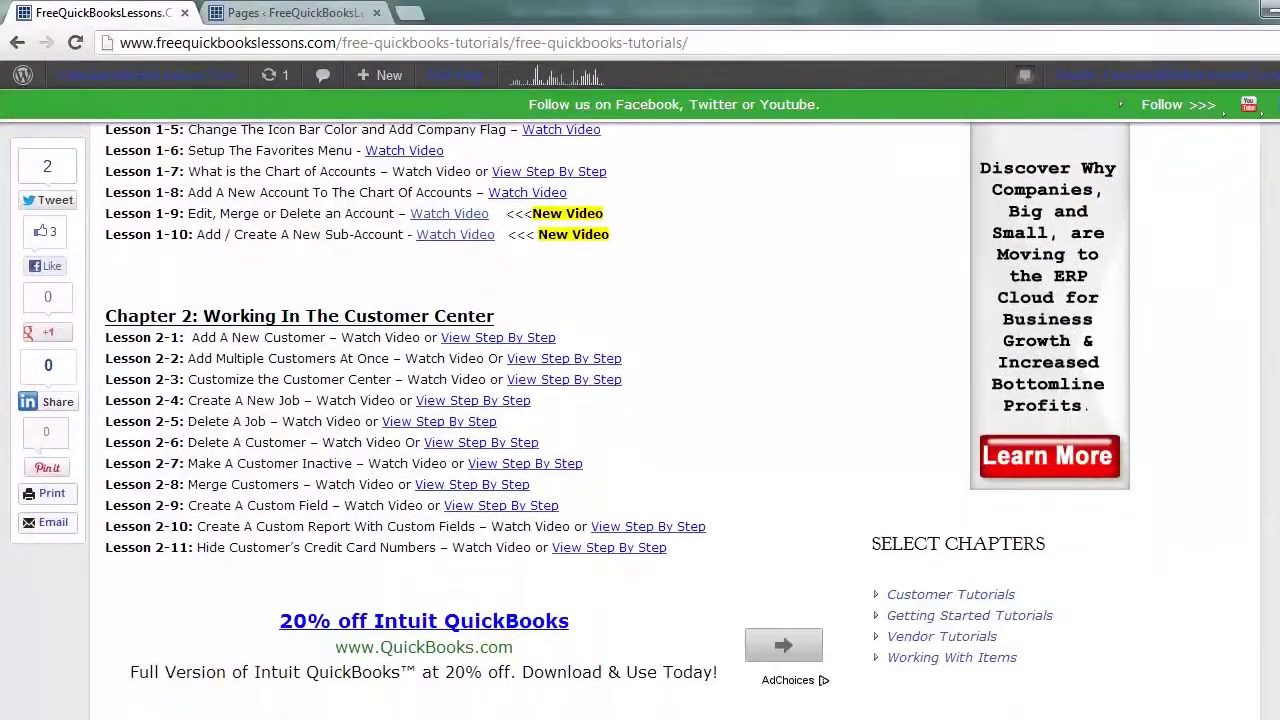
scroll(640, 400, "down", 1)
scroll(640, 400, "down", 3)
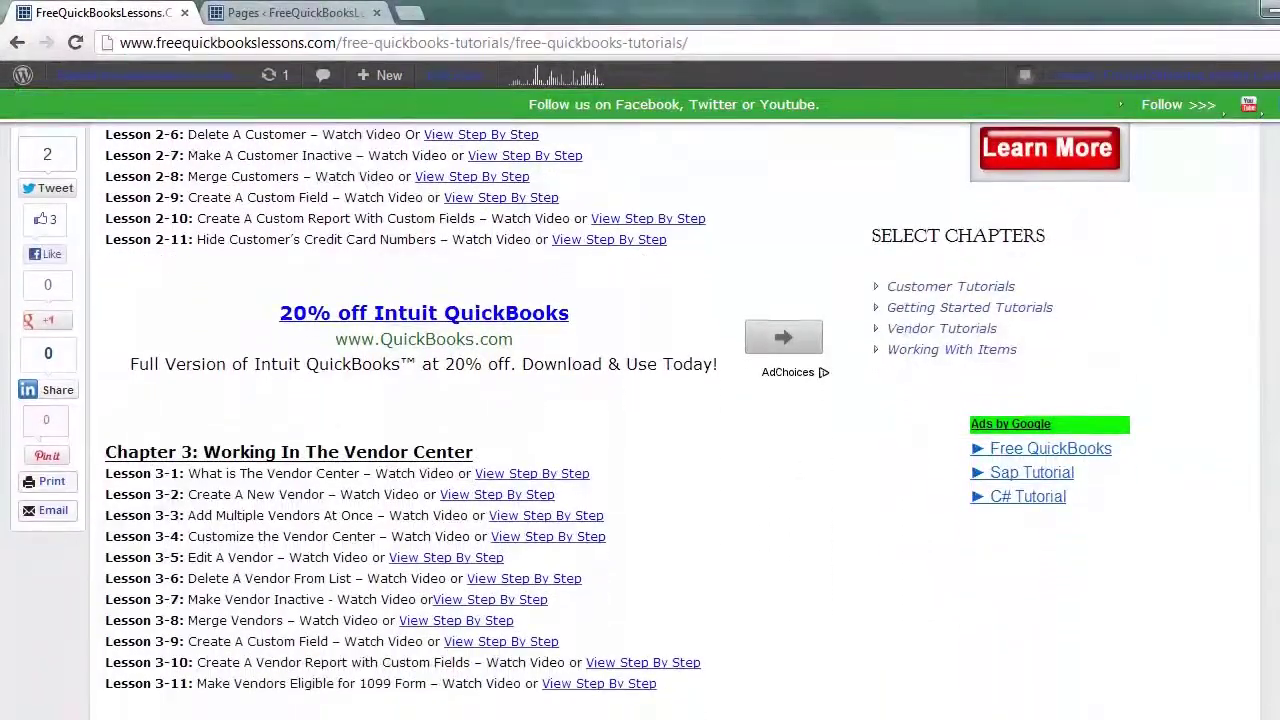
scroll(640, 400, "down", 3)
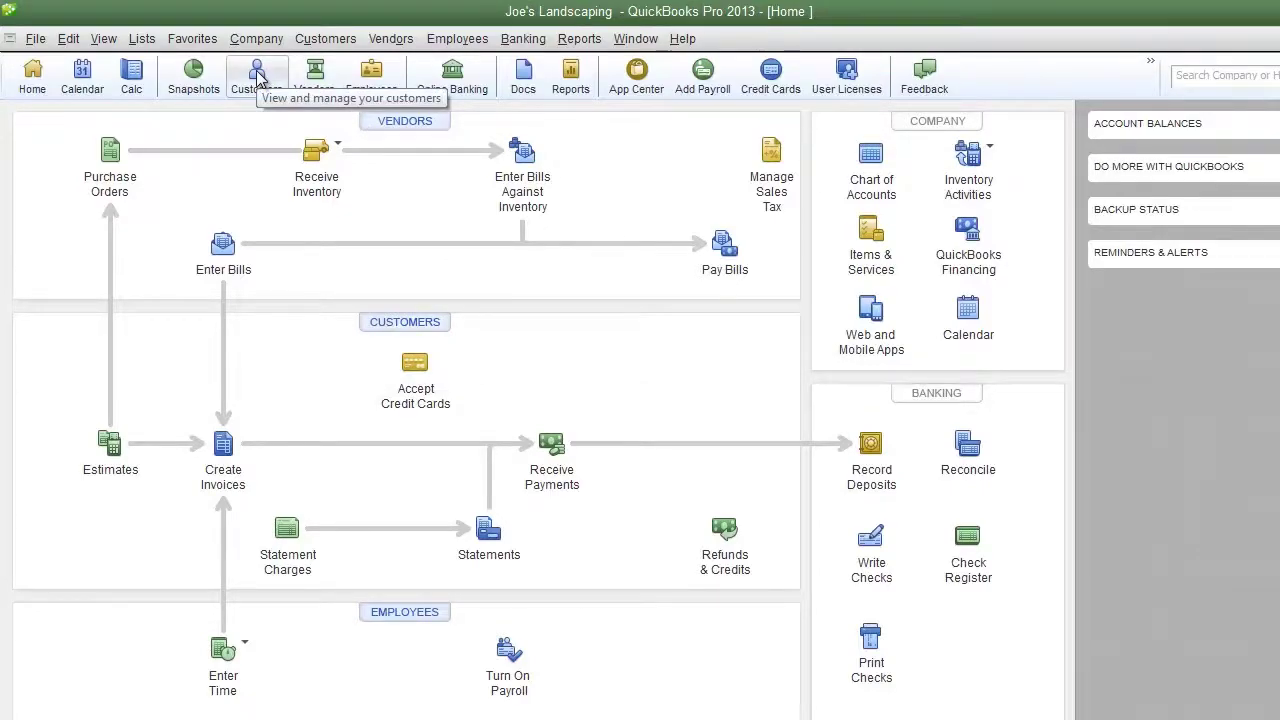
Open the Customer Center in QuickBooks Pro and start a new customer record.
left_click(330, 40)
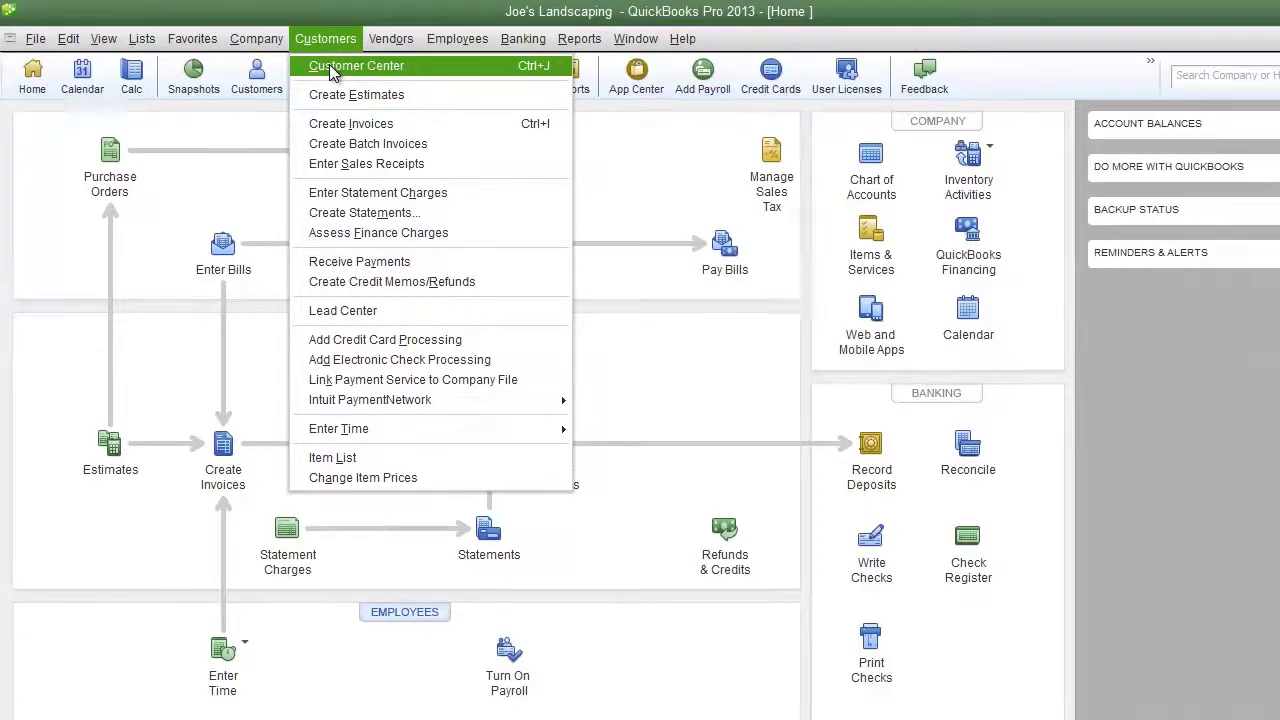
left_click(333, 68)
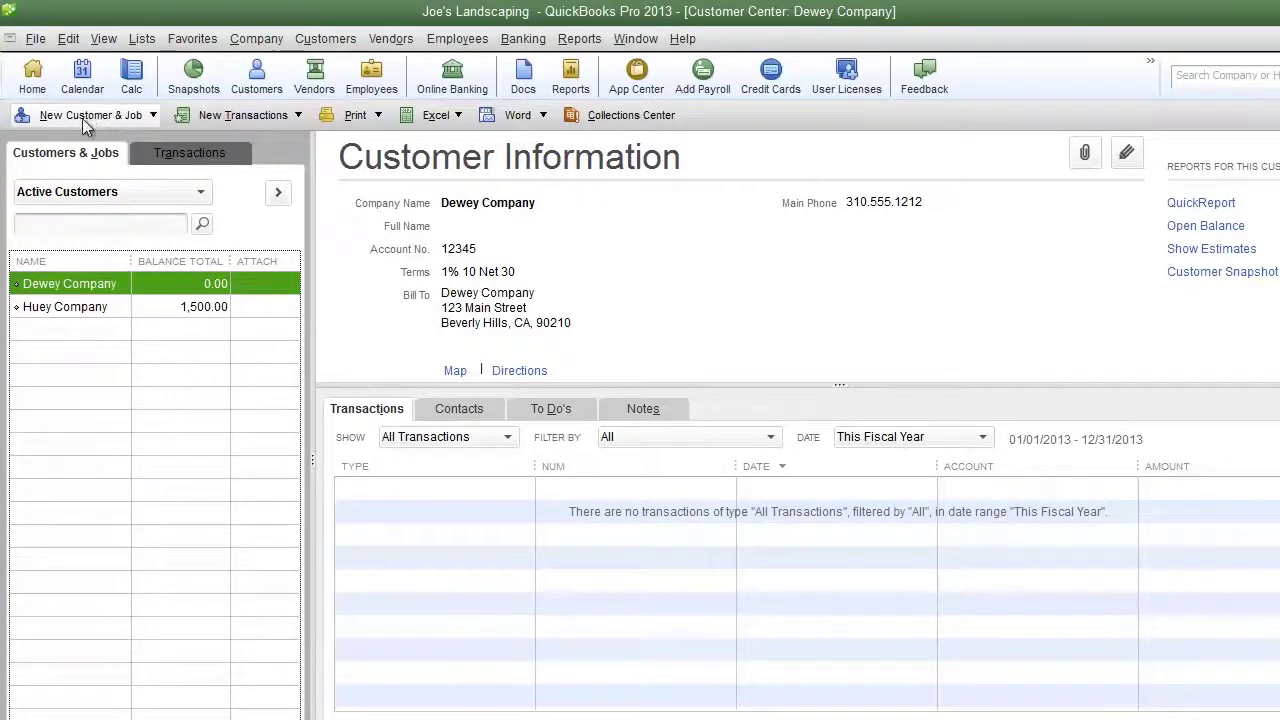
left_click(82, 118)
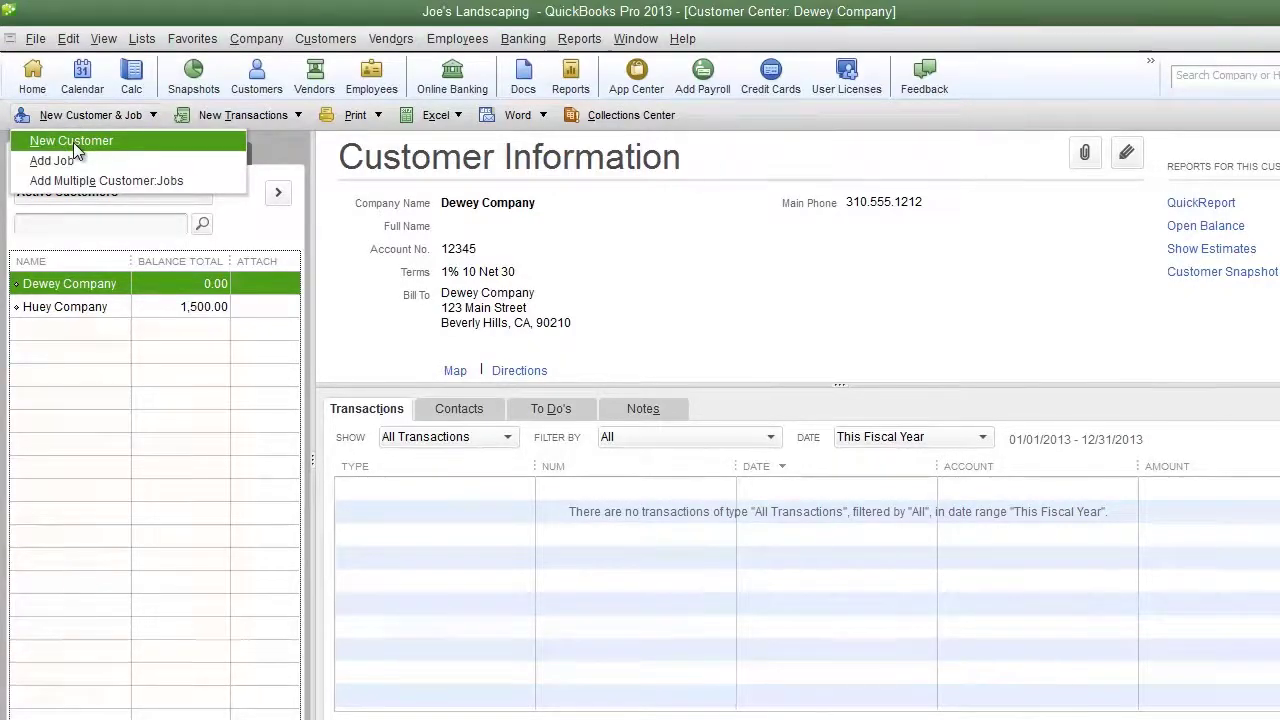
left_click(73, 142)
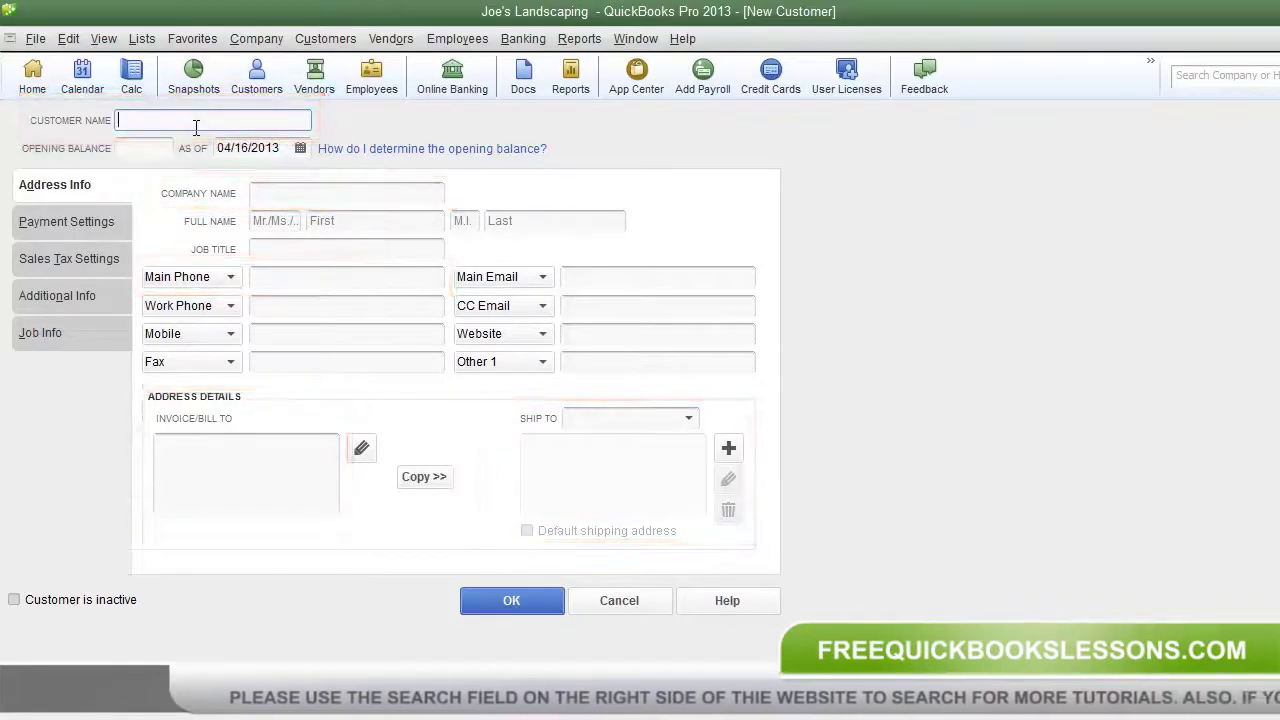
Name the new customer Huey Company and enter the customer's main phone number.
type("Huey Company")
key("Tab")
key("Tab")
key("Tab")
key("Tab")
key("Tab")
key("Tab")
key("Tab")
key("Tab")
key("Tab")
key("Tab")
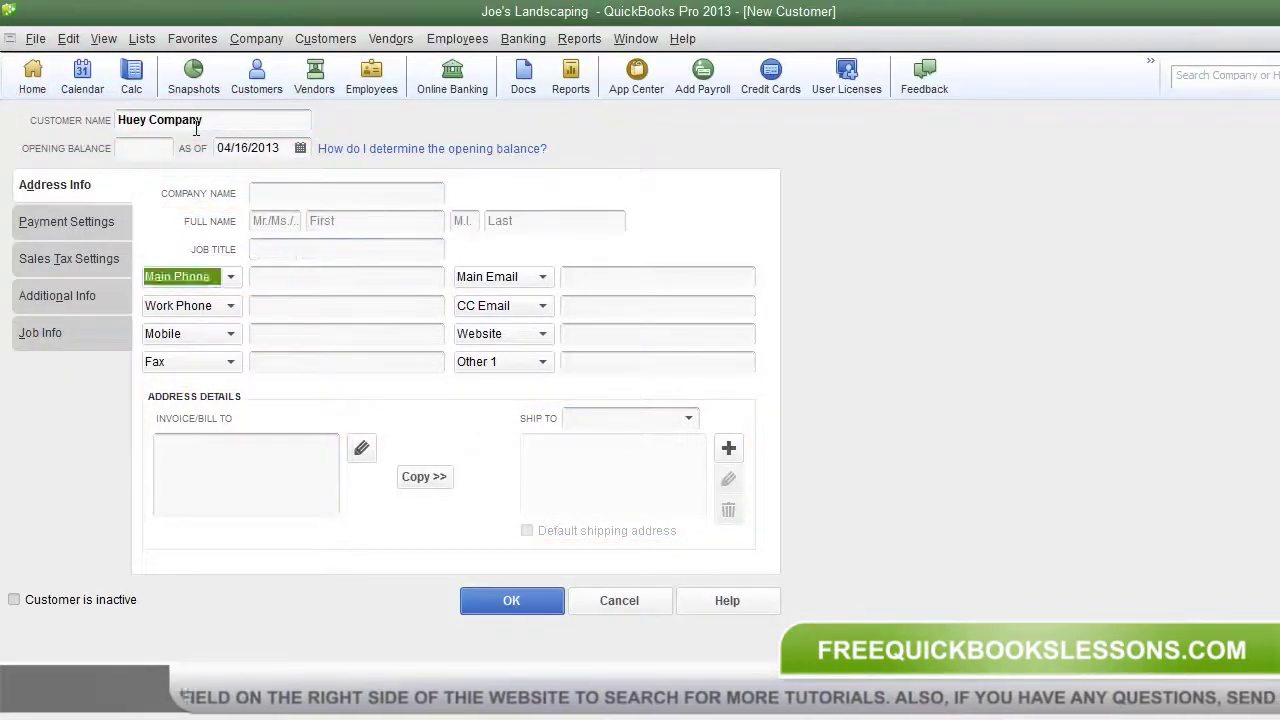
type("310.555.1235")
Enter the customer's street, city, state and ZIP code as the Invoice/Bill To address.
left_click(186, 440)
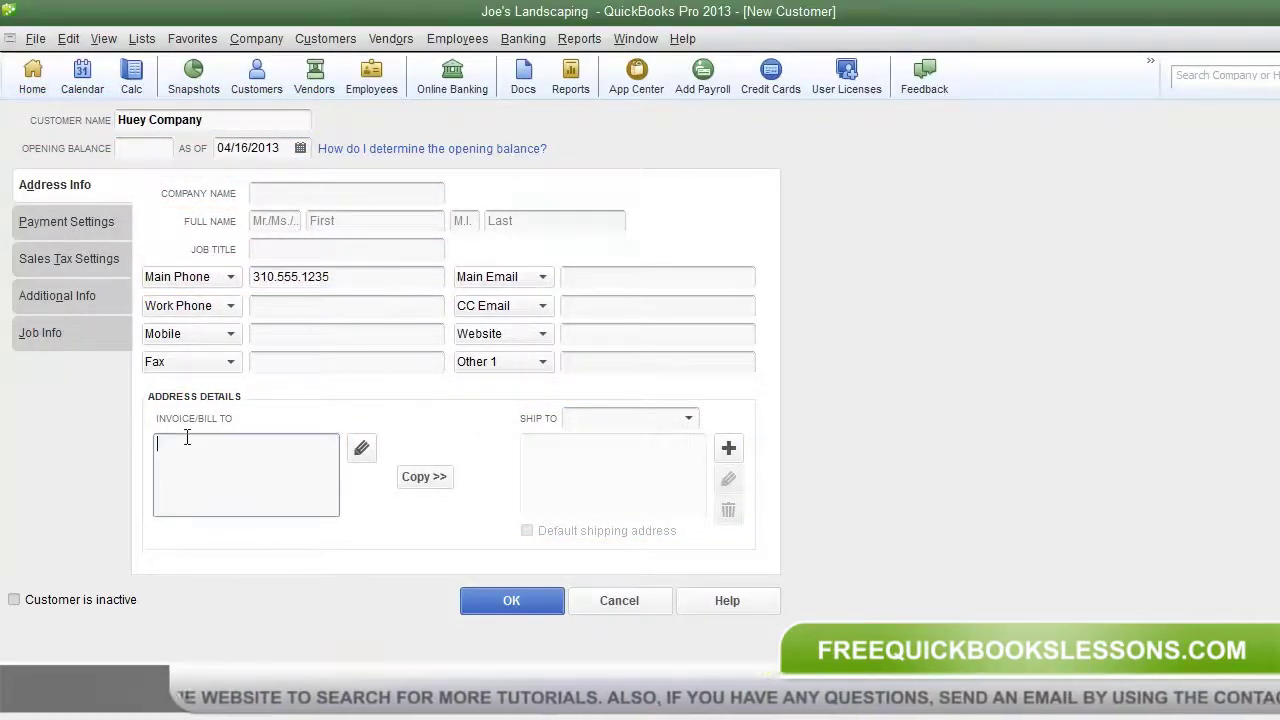
type("123 Main Street")
key("Return")
type("Beverly Hills")
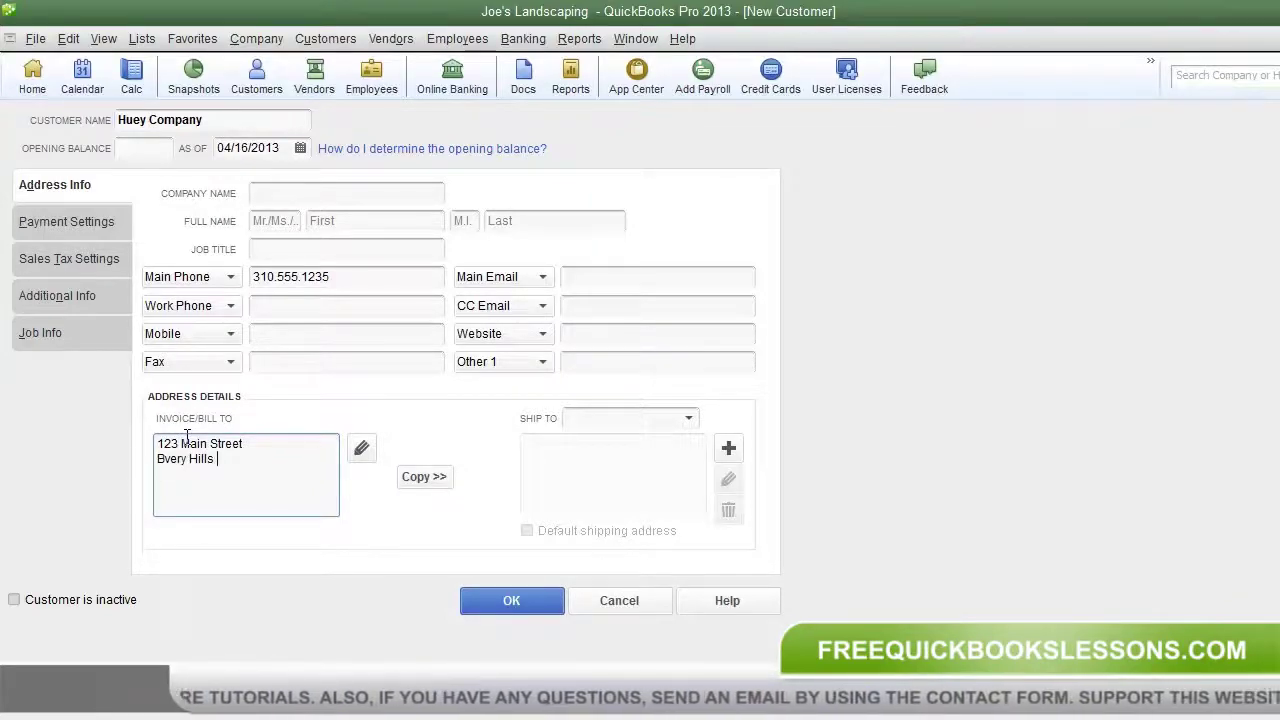
key("BackSpace")
key("BackSpace")
key("BackSpace")
key("BackSpace")
key("BackSpace")
key("BackSpace")
key("BackSpace")
key("BackSpace")
key("BackSpace")
key("BackSpace")
key("BackSpace")
type("verly Hills, CA. ")
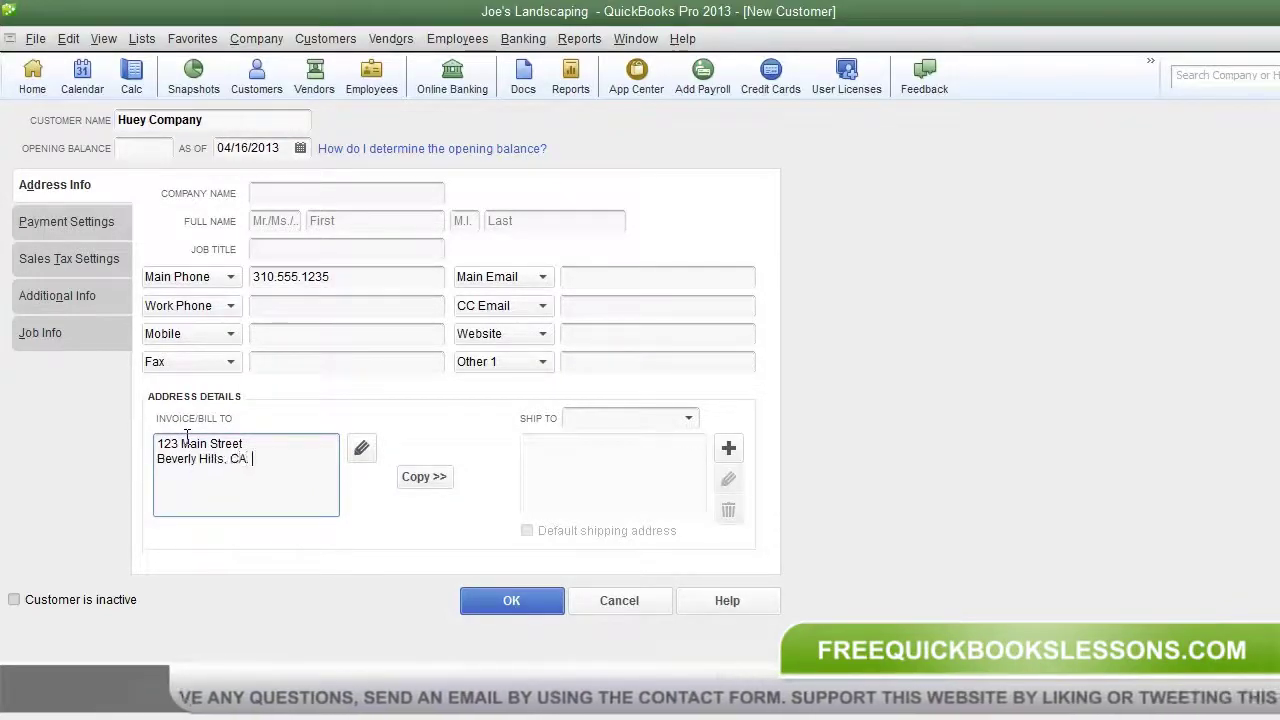
type("90210")
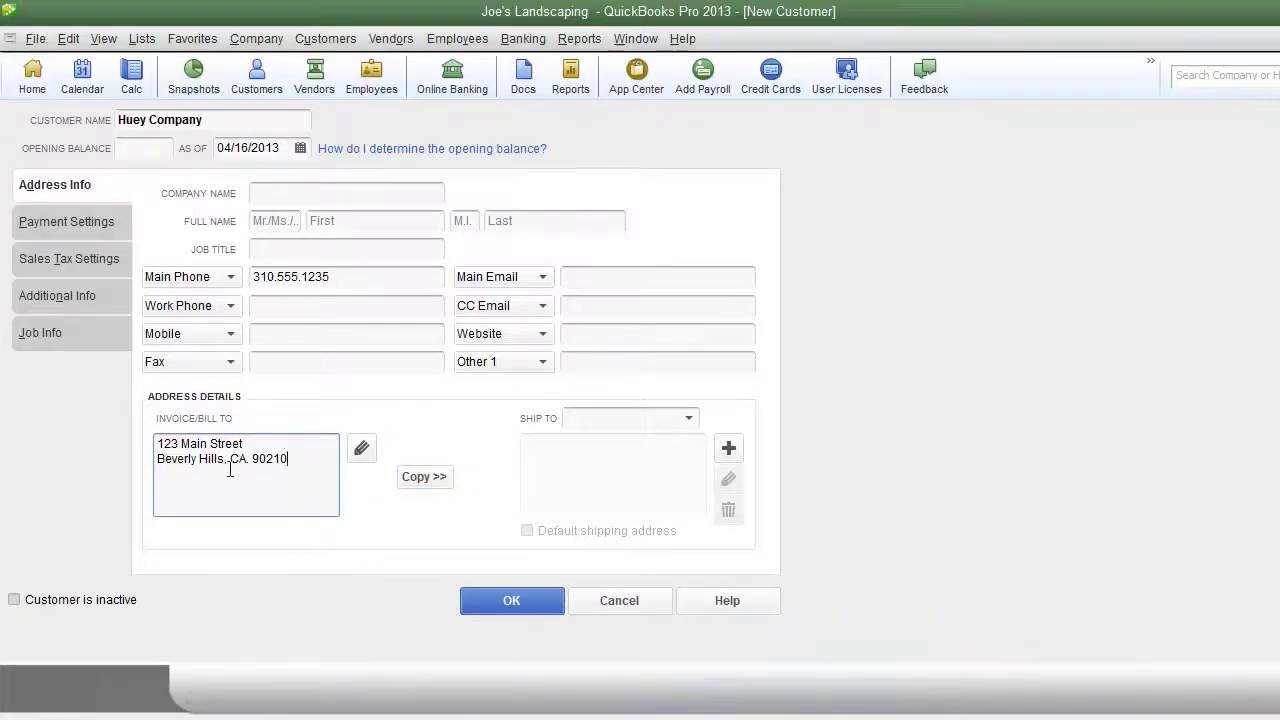
Copy the billing address to the Ship To address and name it Primary Address.
left_click(689, 420)
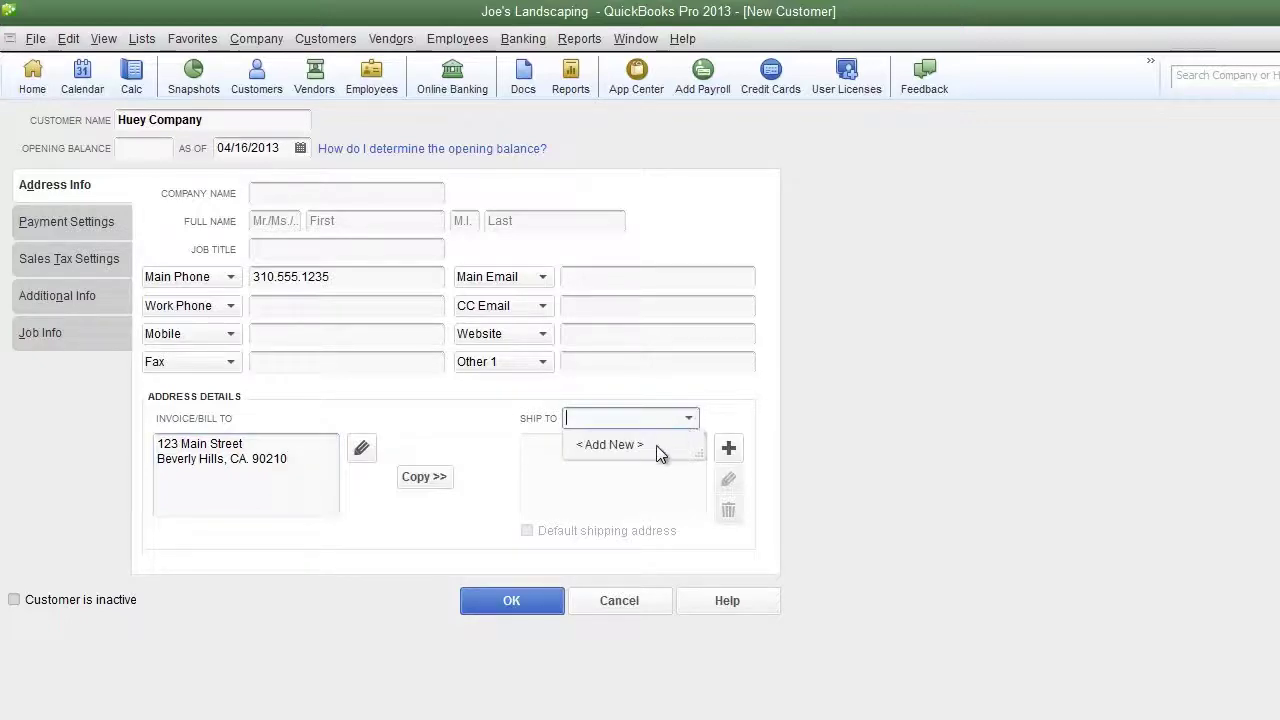
left_click(605, 492)
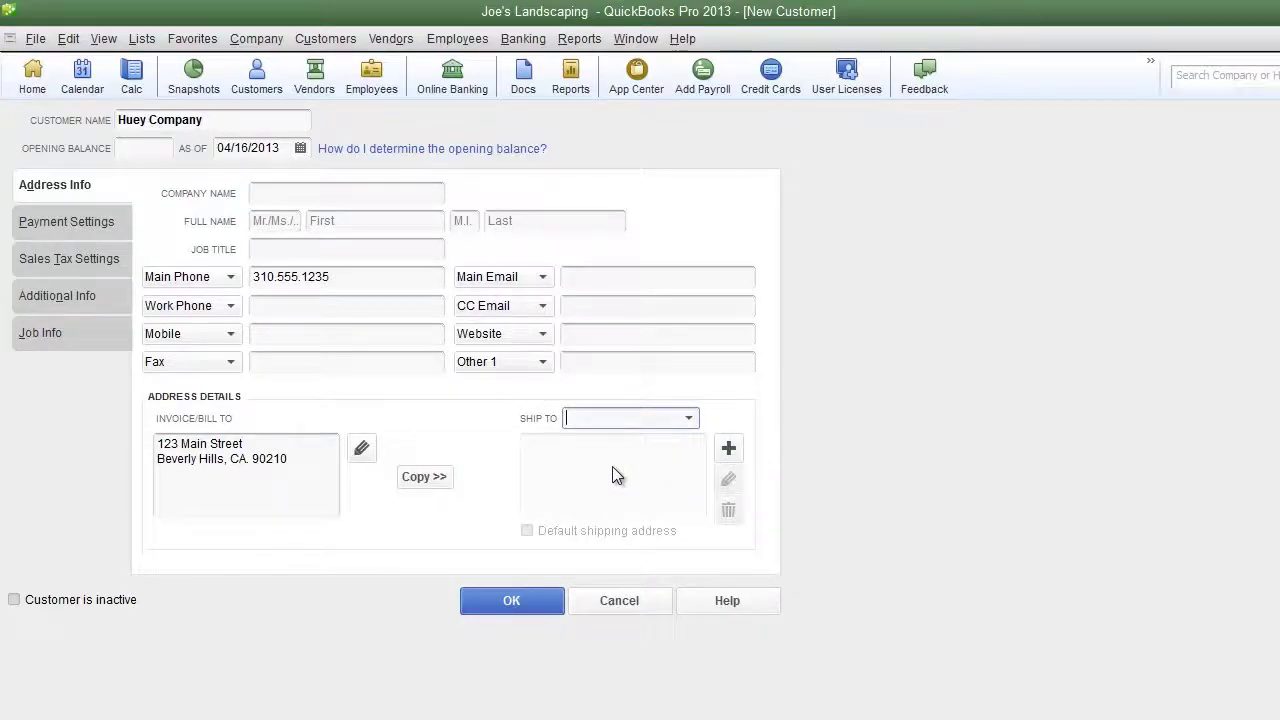
left_click(325, 462)
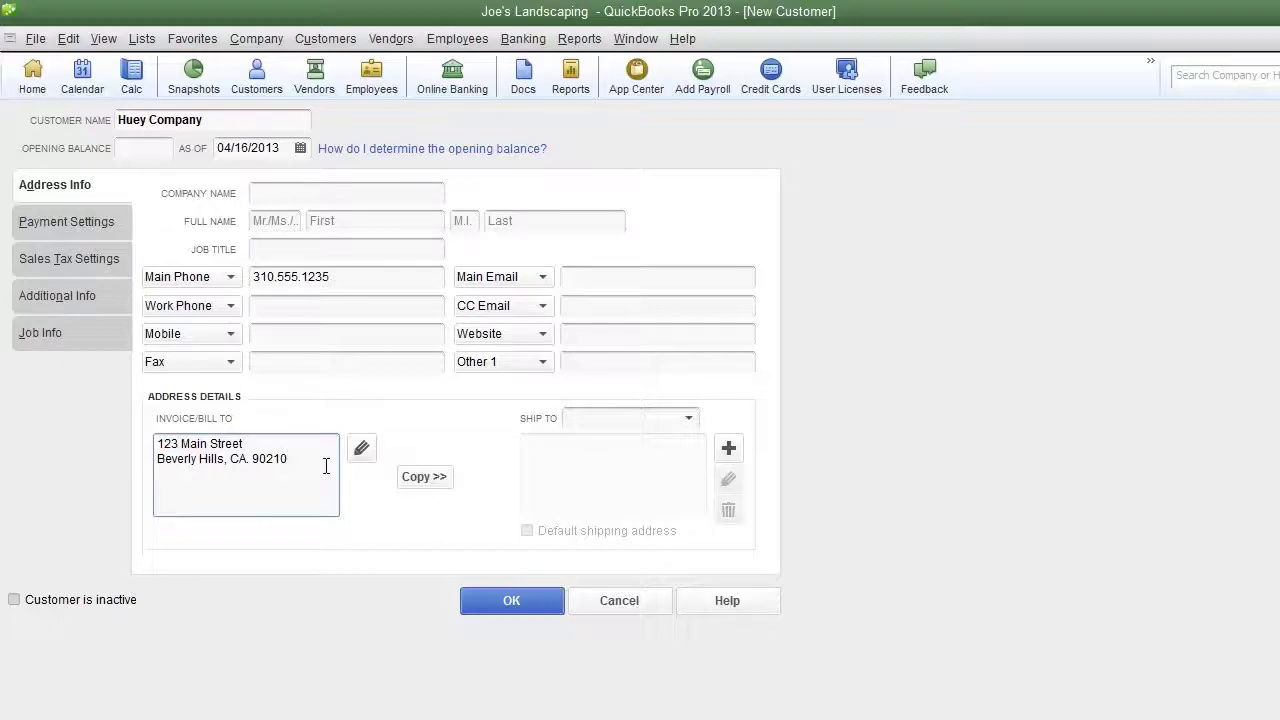
left_click(425, 480)
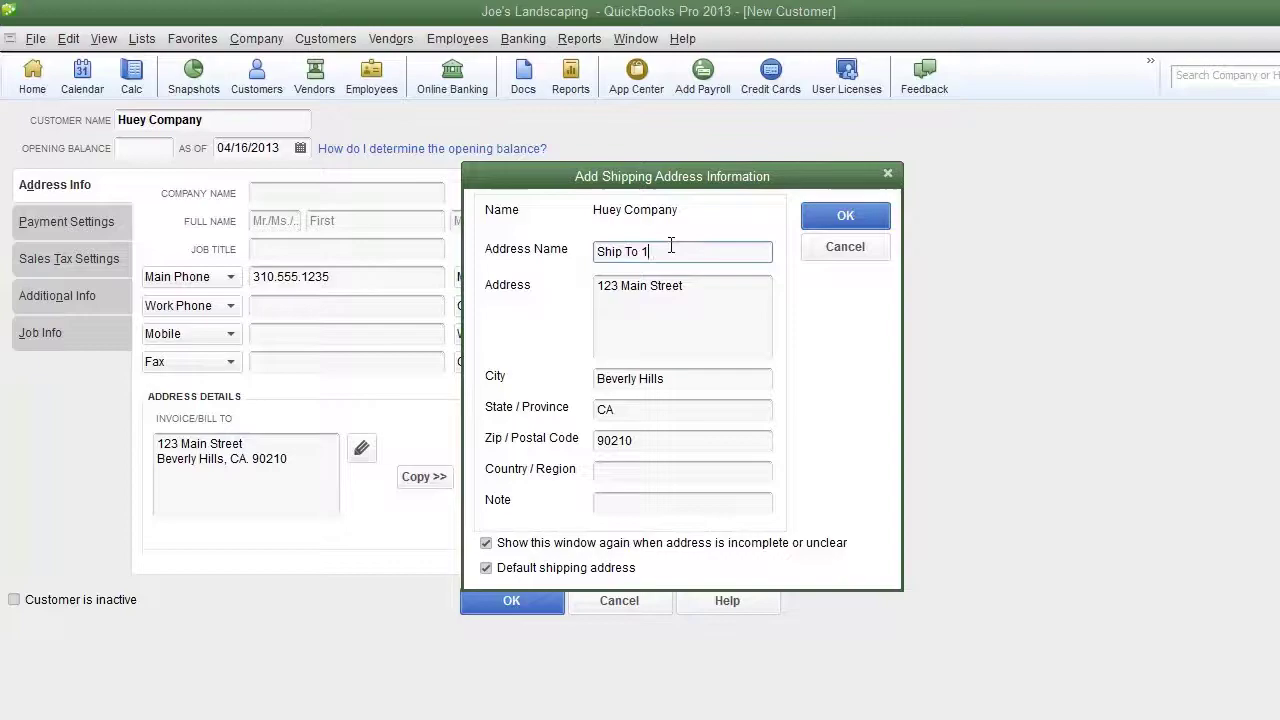
left_click_drag(675, 249, 500, 252)
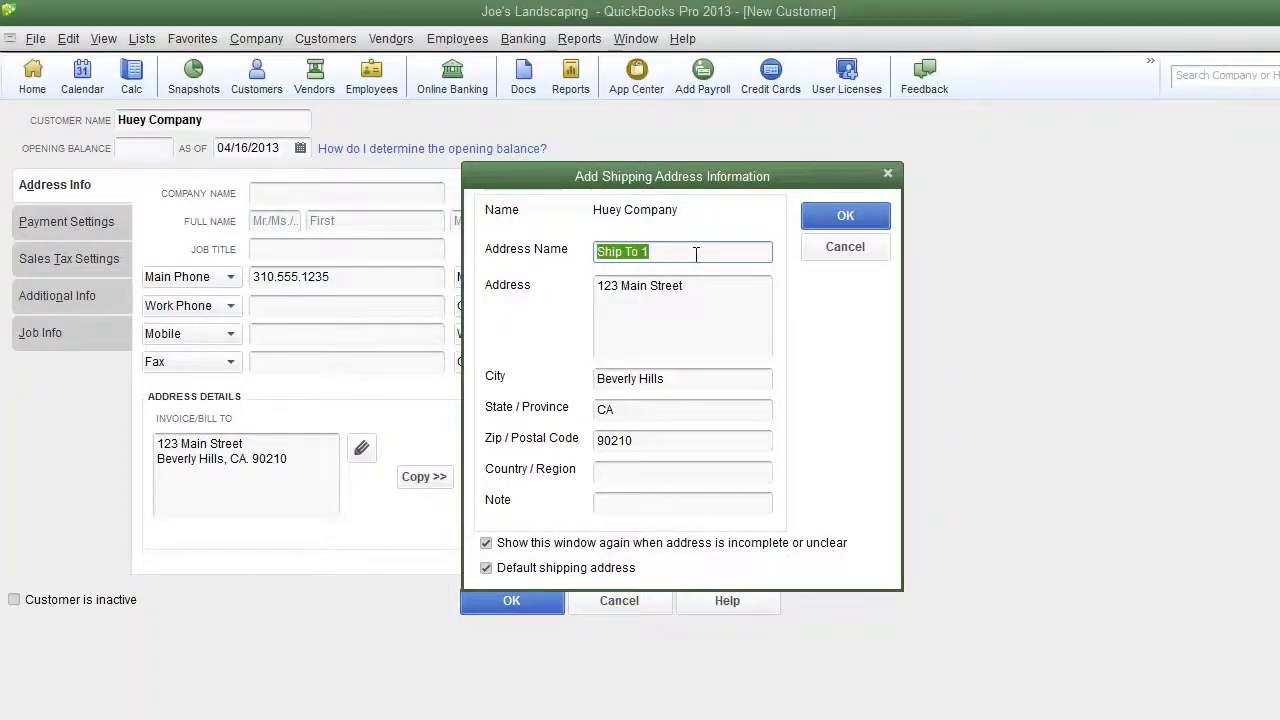
type("Primary Address")
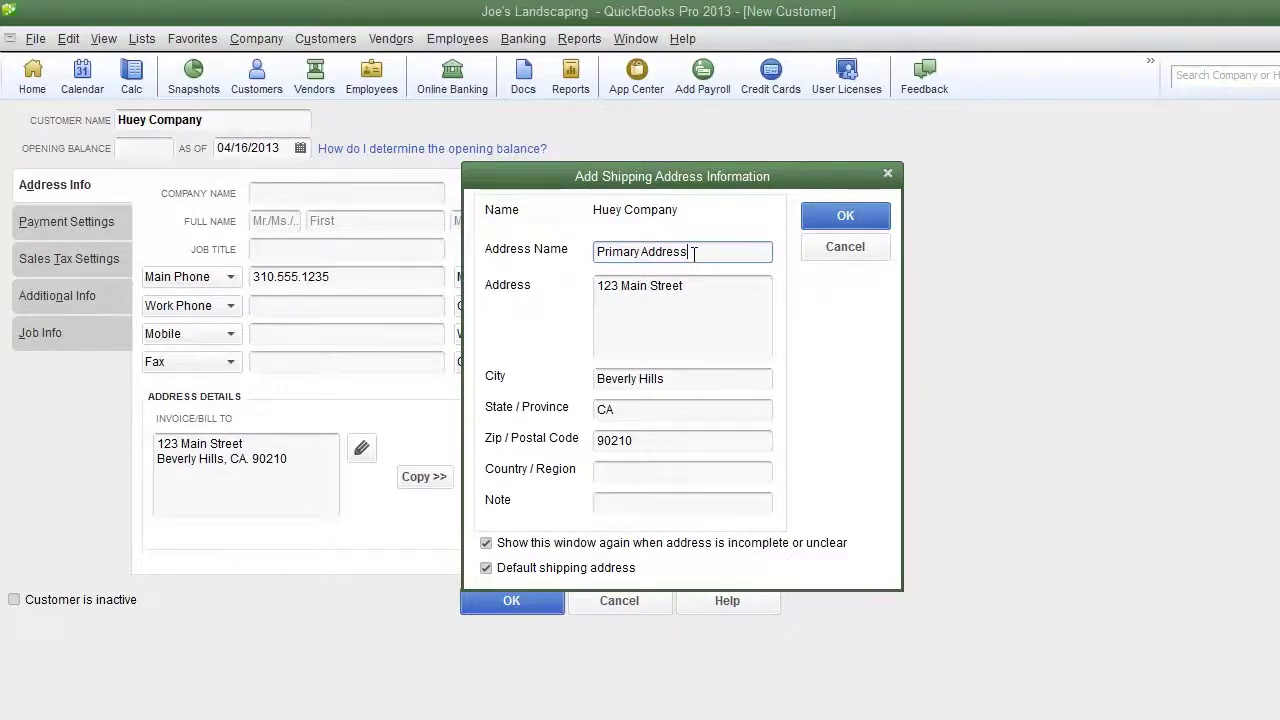
left_click(845, 220)
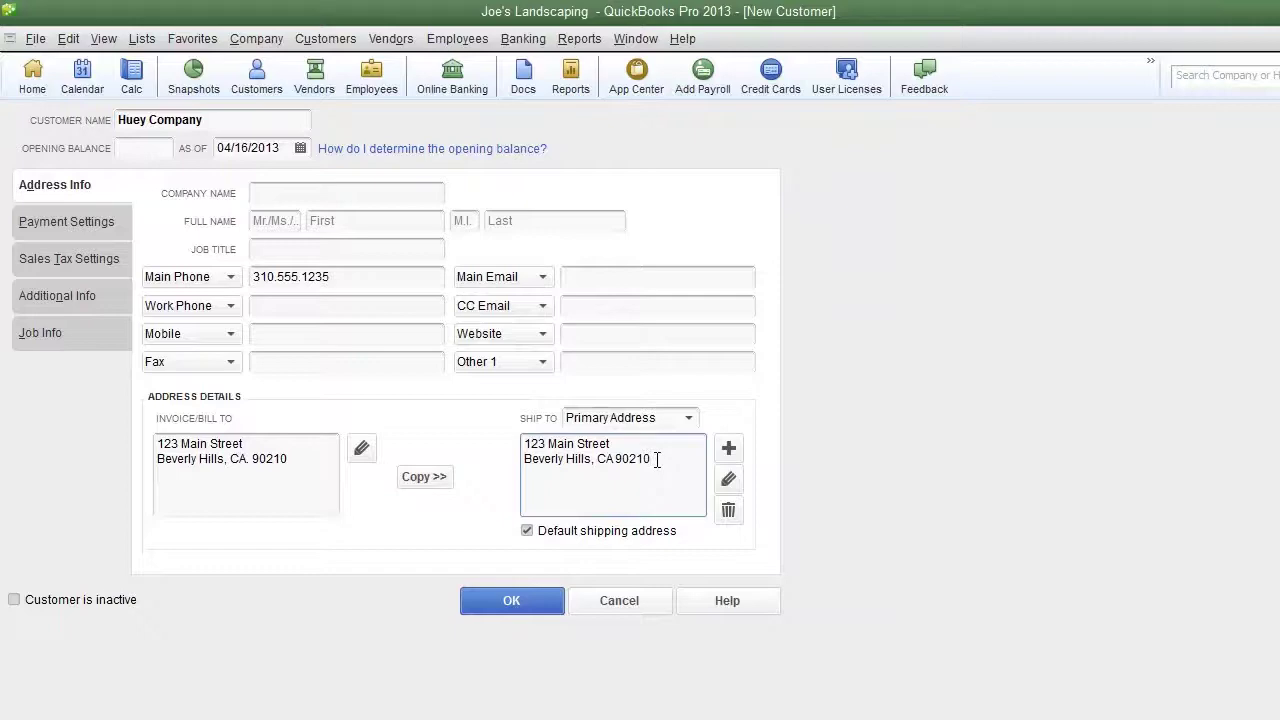
left_click(689, 420)
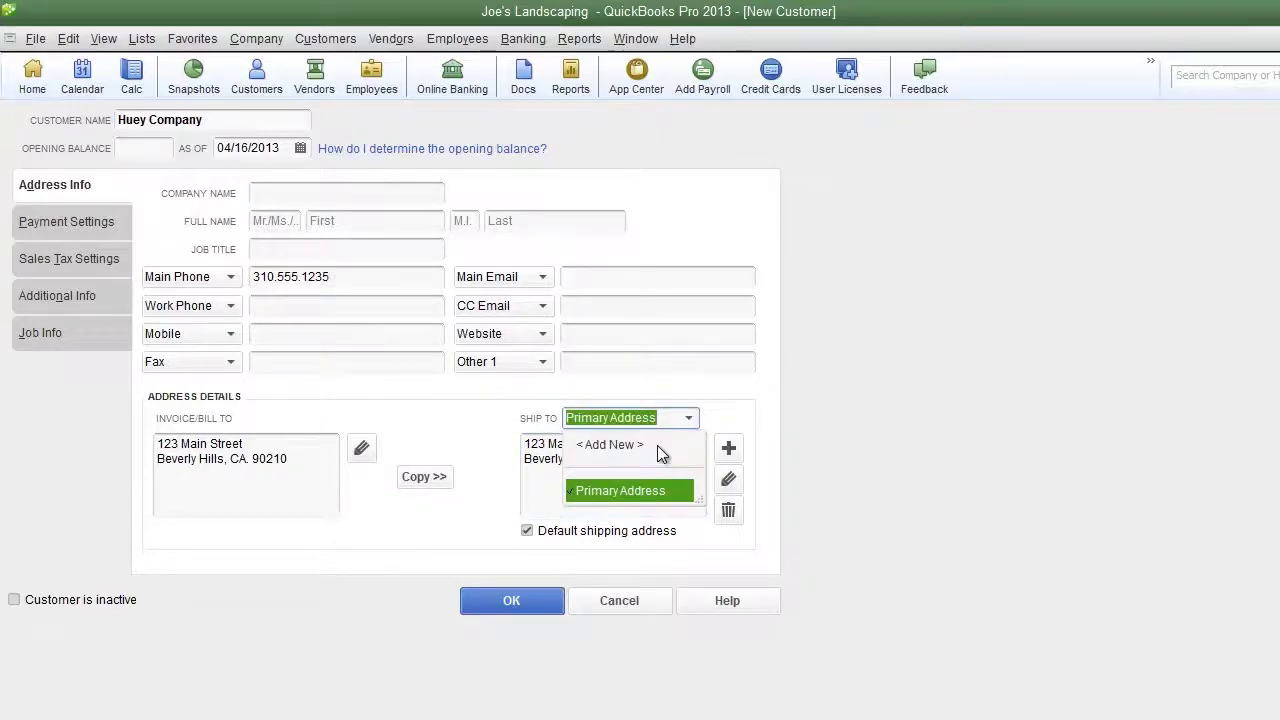
left_click(733, 397)
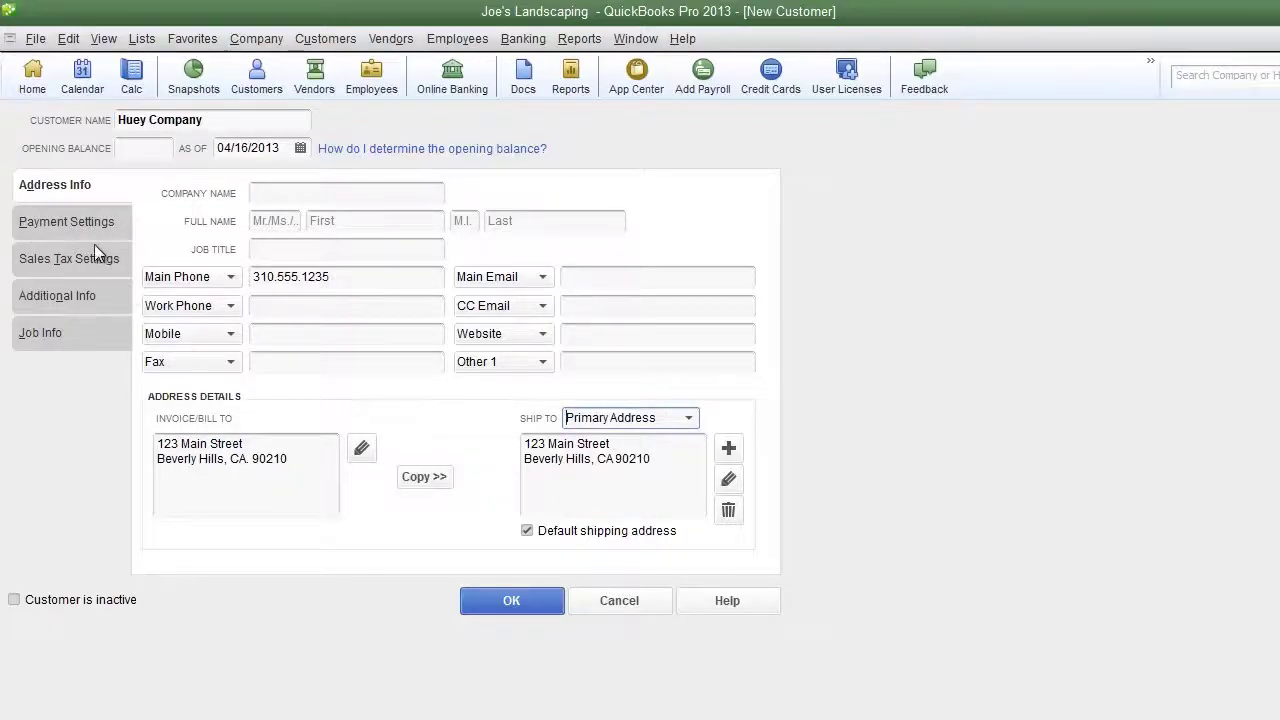
Fill in the payment settings with the customer's account number, a credit limit of 1,000 and payment terms of 1% 10 Net 30.
left_click(73, 226)
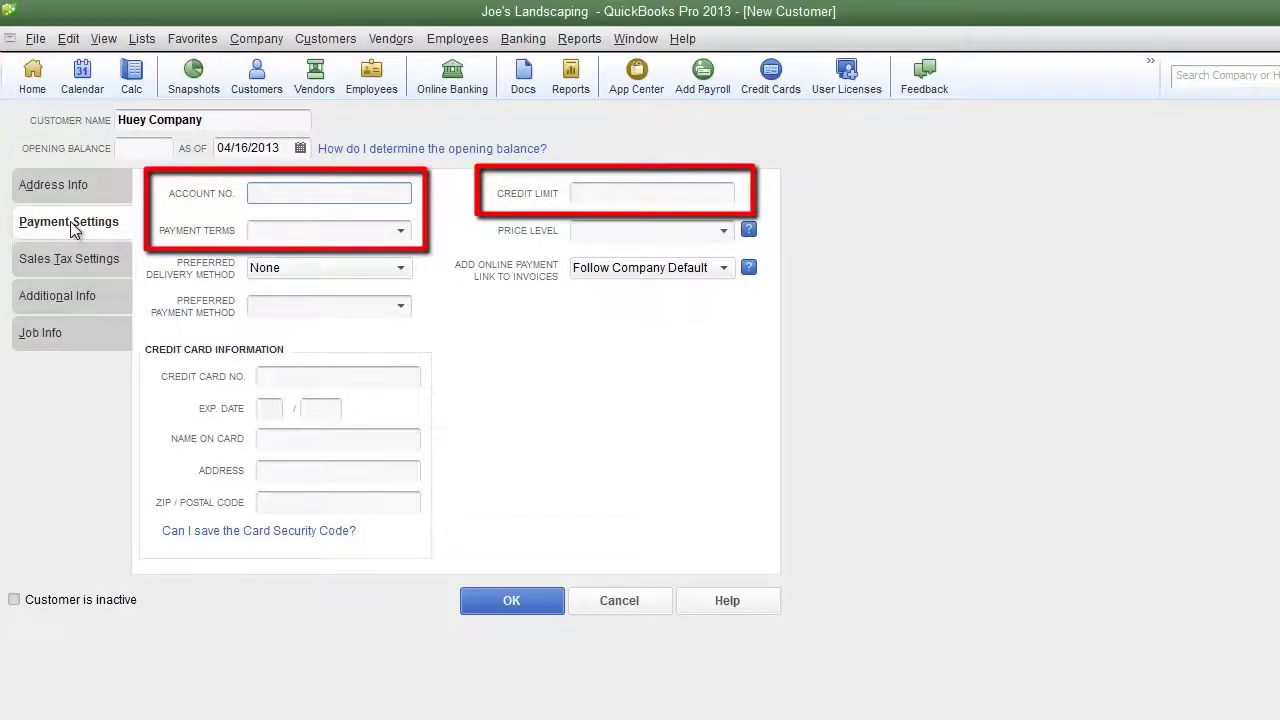
type("123456")
key("Tab")
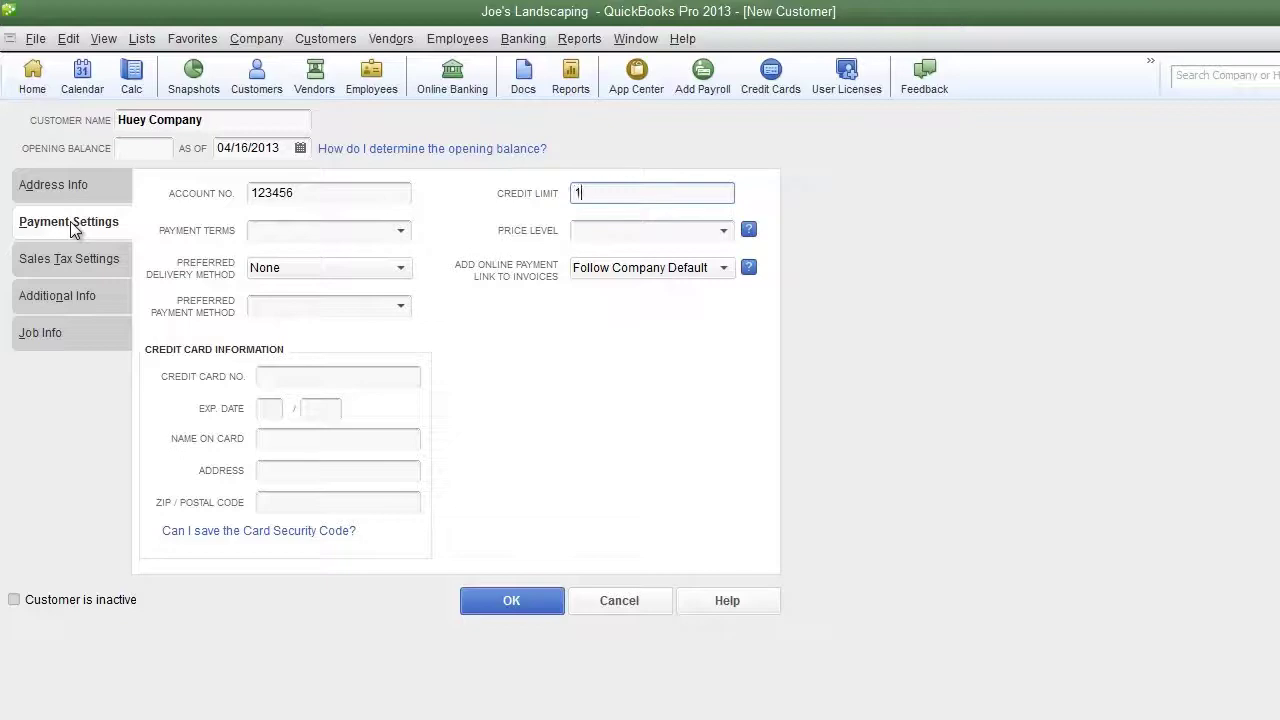
type("000")
key("Tab")
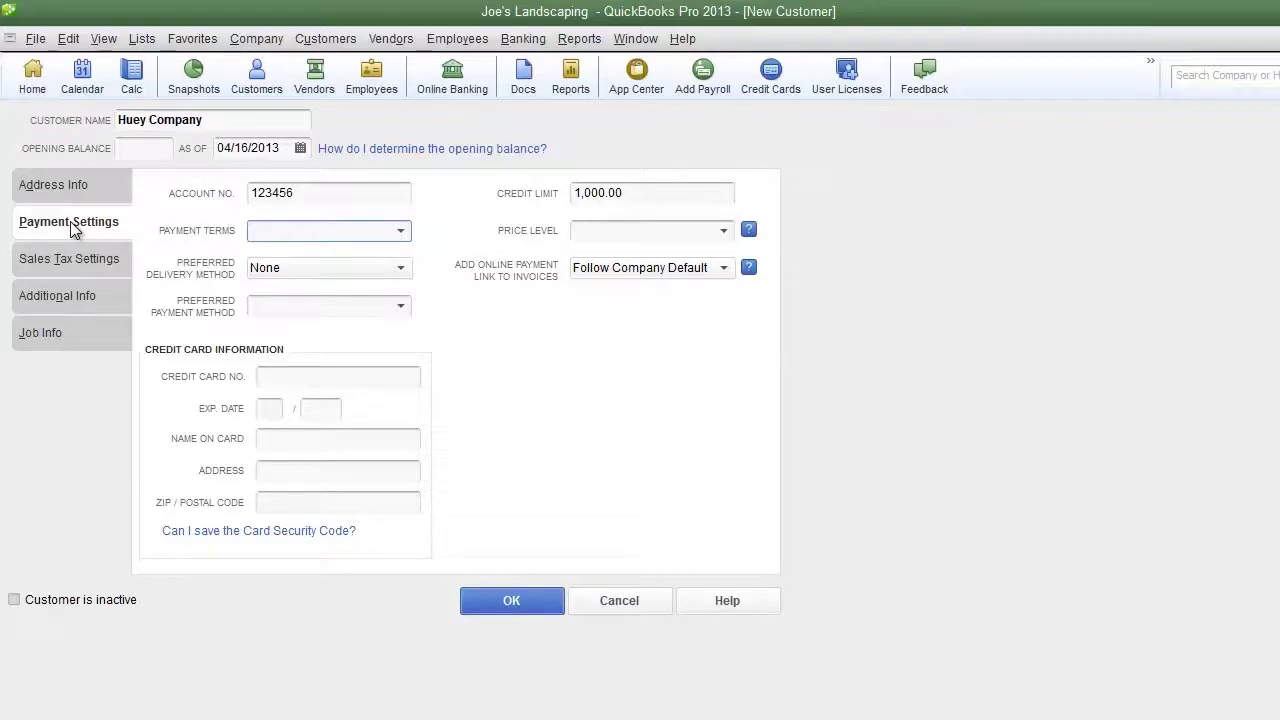
left_click(401, 231)
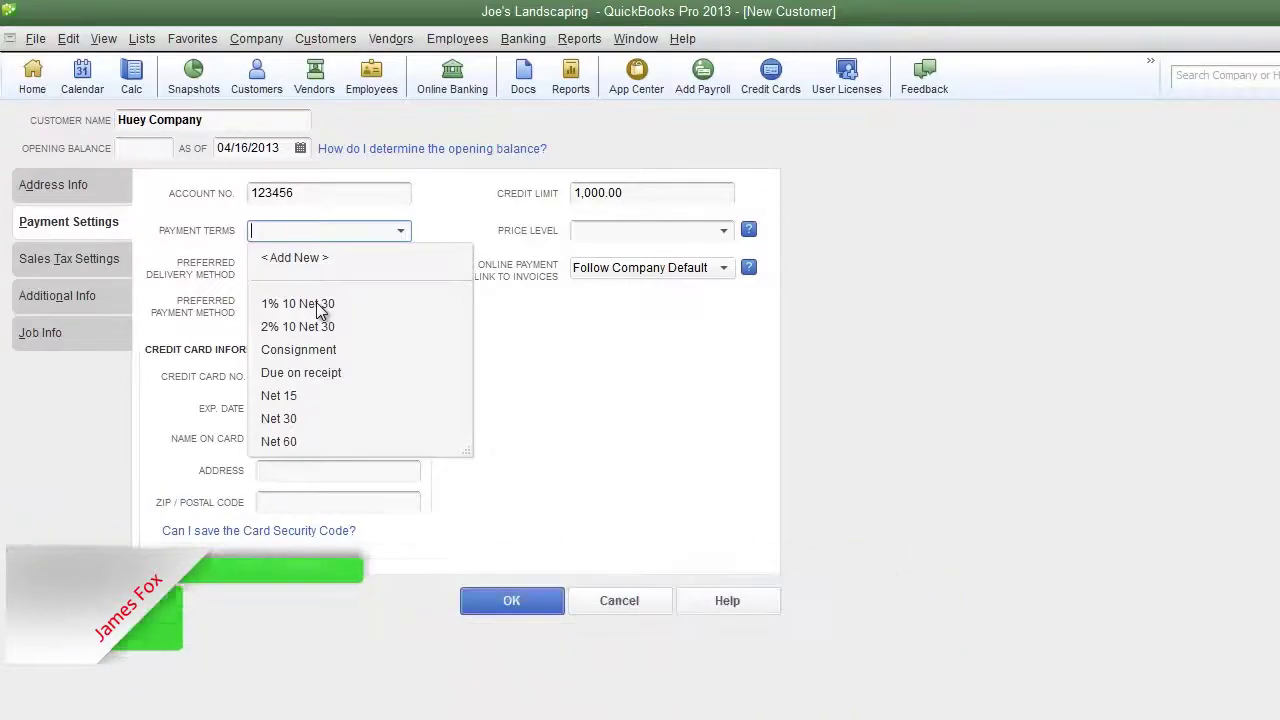
left_click(317, 304)
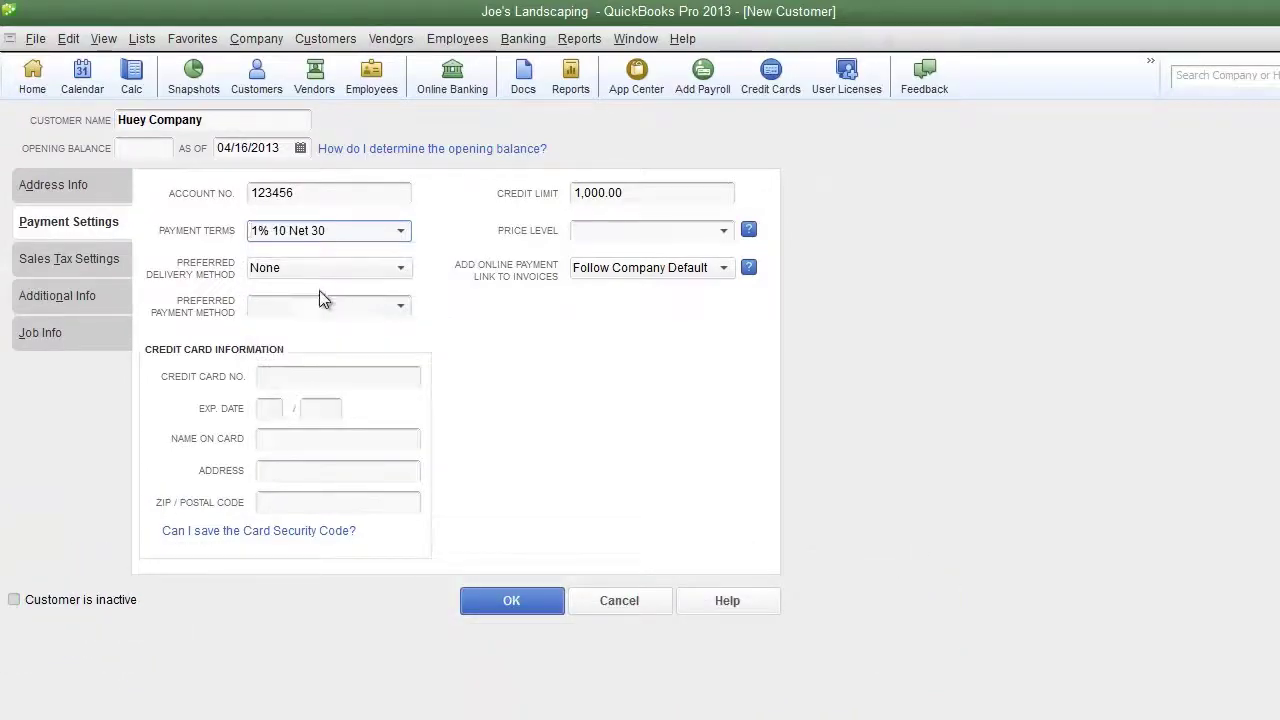
Switch to Word and review the worked invoice example for the 1% 10 Net 30 terms, highlighting Net 30.
key("alt+Tab")
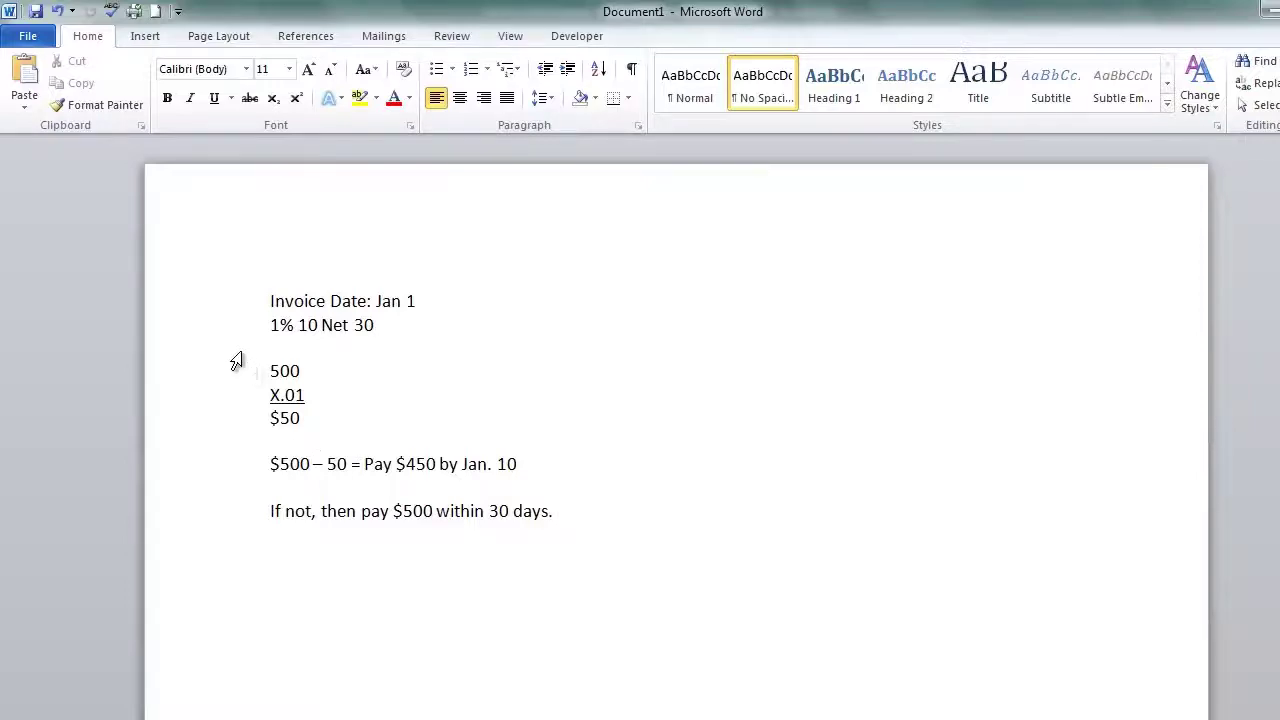
left_click_drag(323, 326, 386, 326)
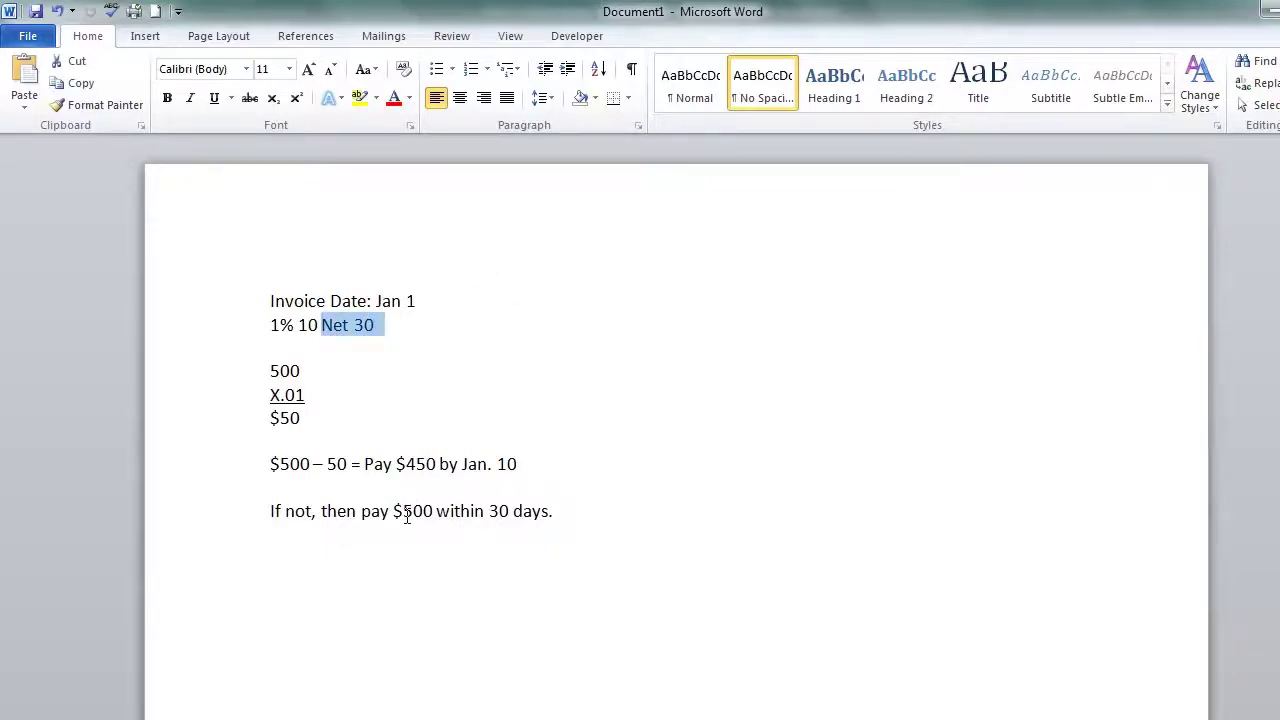
left_click(405, 512)
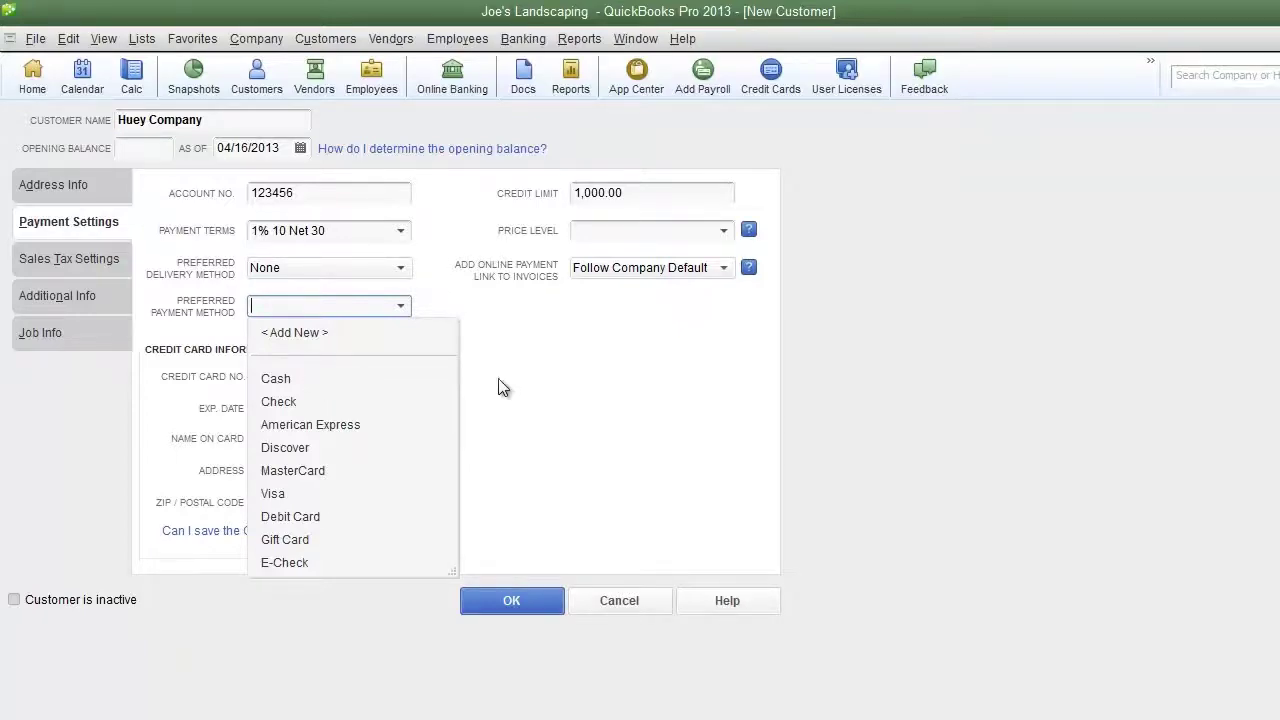
In the customer's sales tax settings, choose Tax (Taxable Sales) as the tax code.
left_click(306, 380)
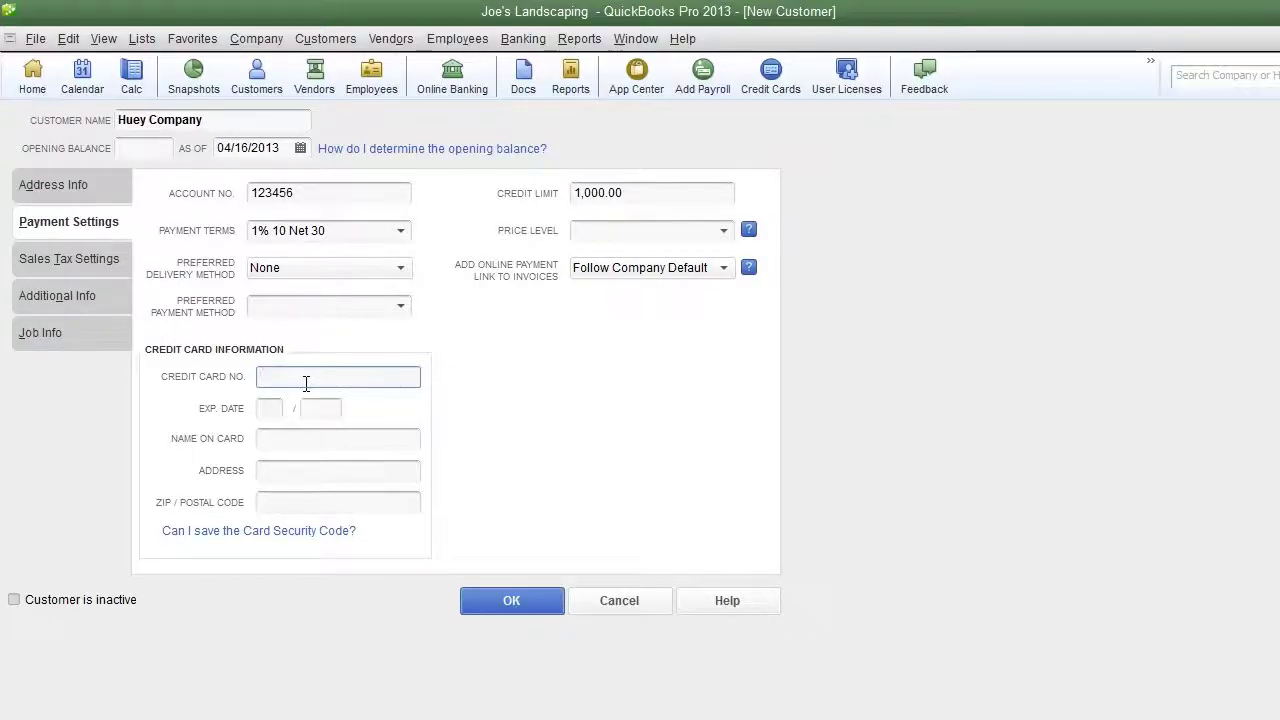
left_click(83, 257)
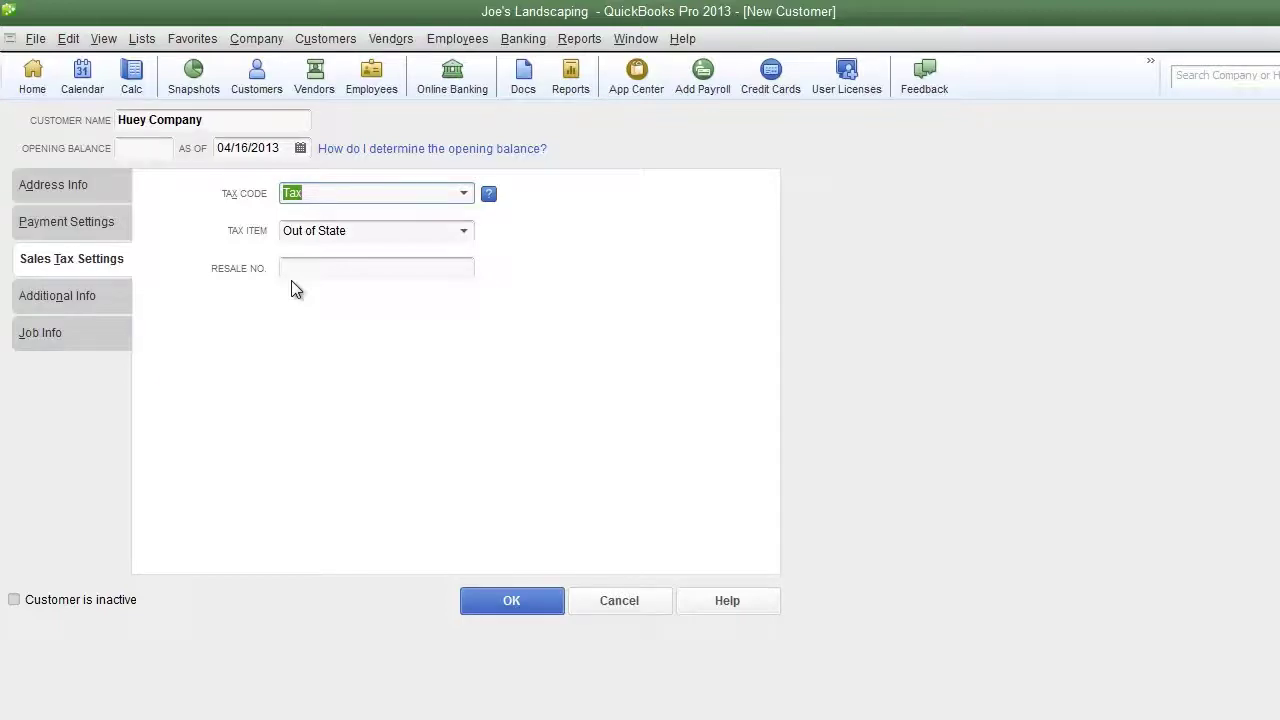
key("Tab")
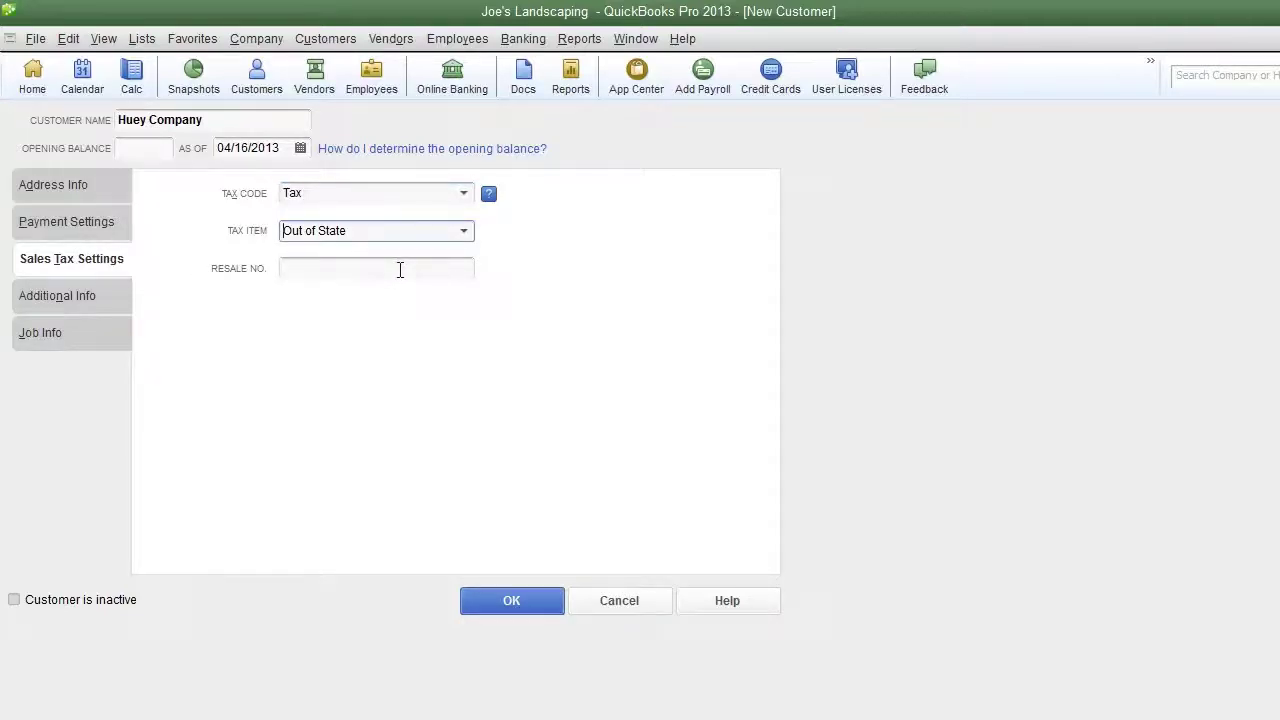
left_click(467, 193)
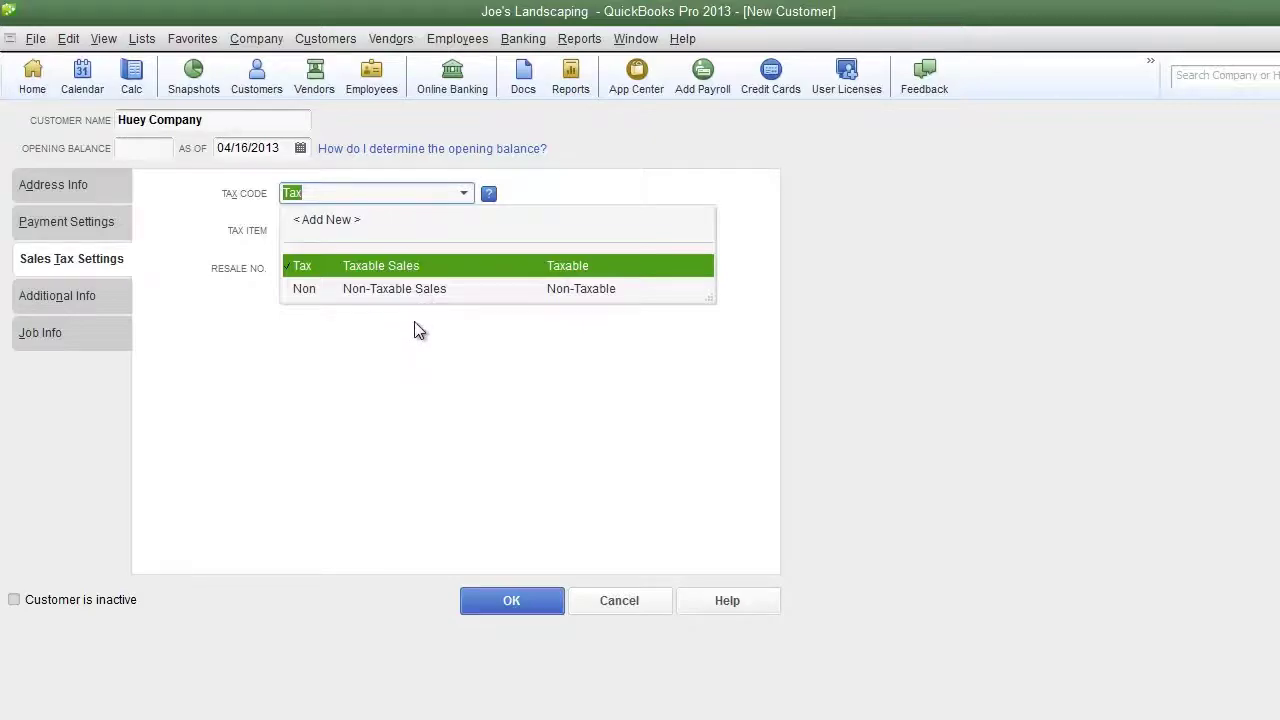
left_click(389, 271)
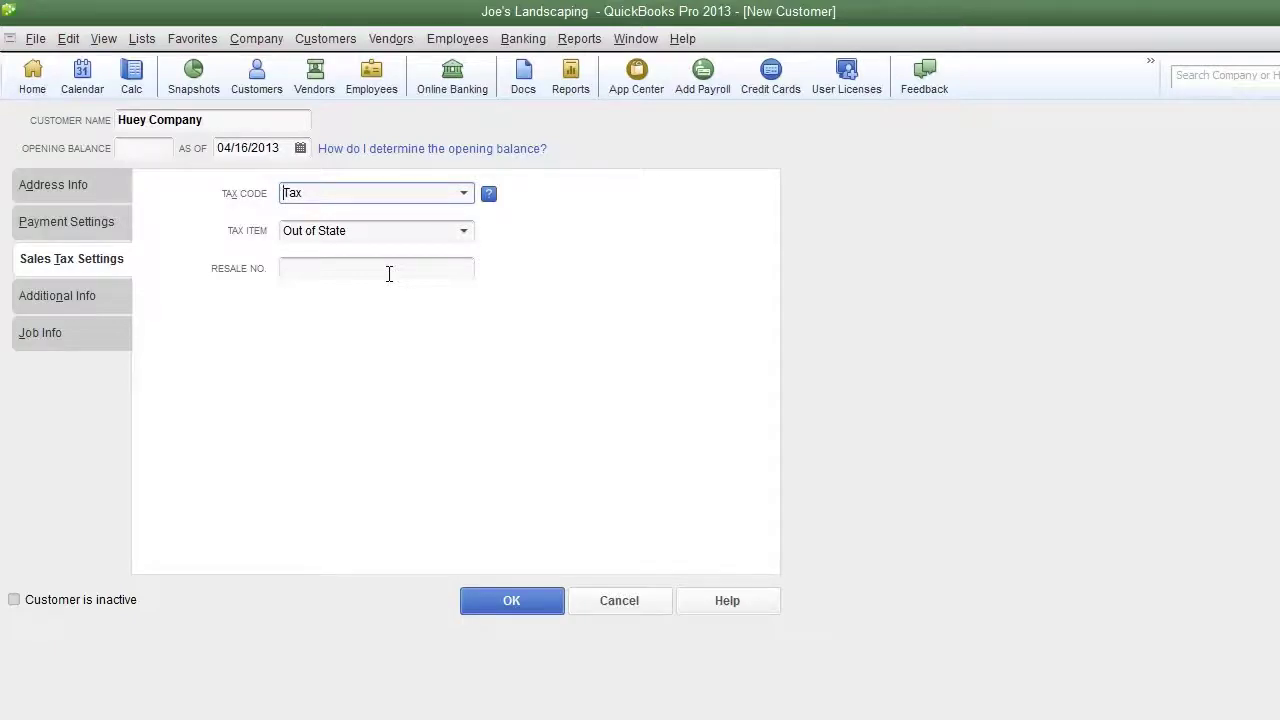
Check the resale number field in the sales tax settings and examine the customer type and rep choices in the additional info.
left_click(355, 267)
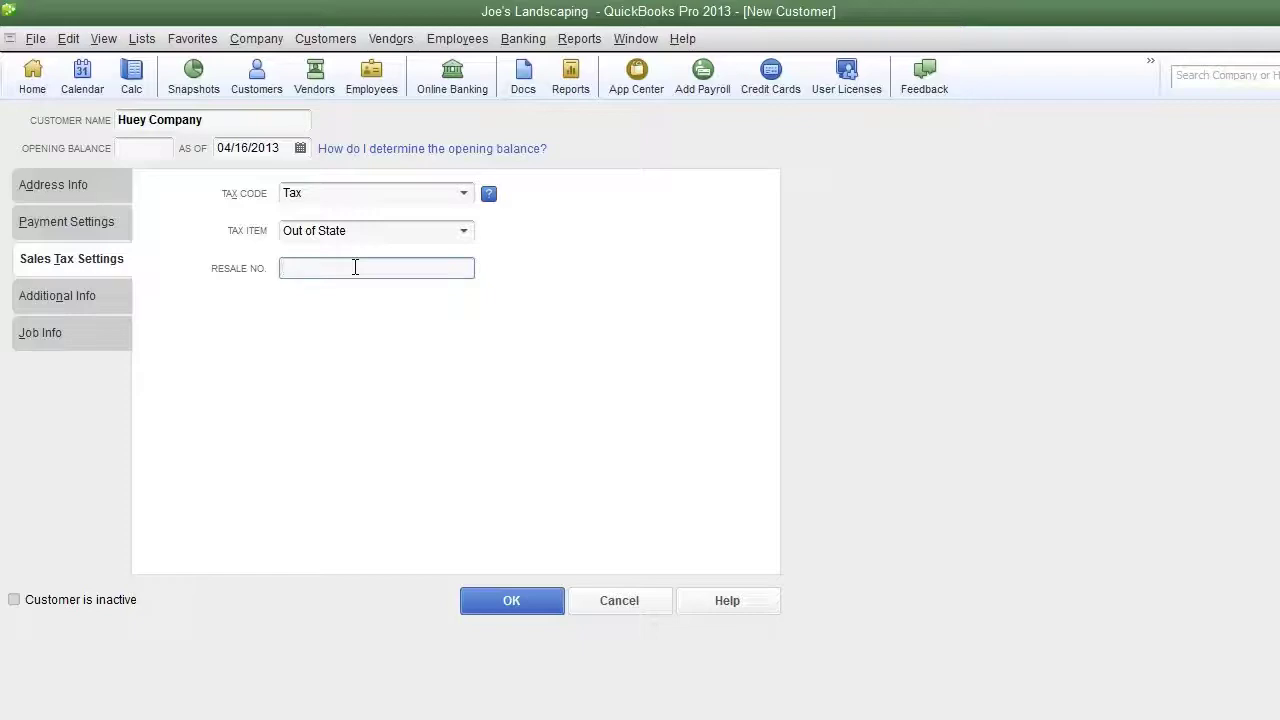
left_click(69, 297)
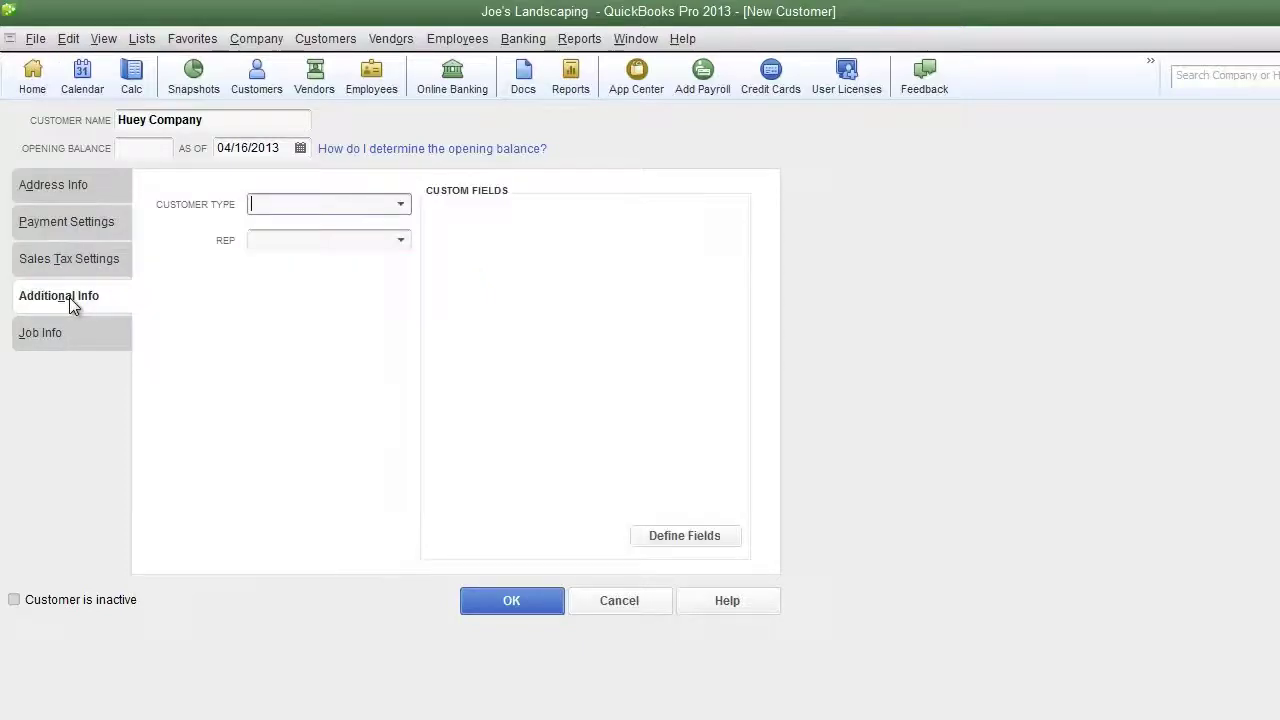
left_click(398, 206)
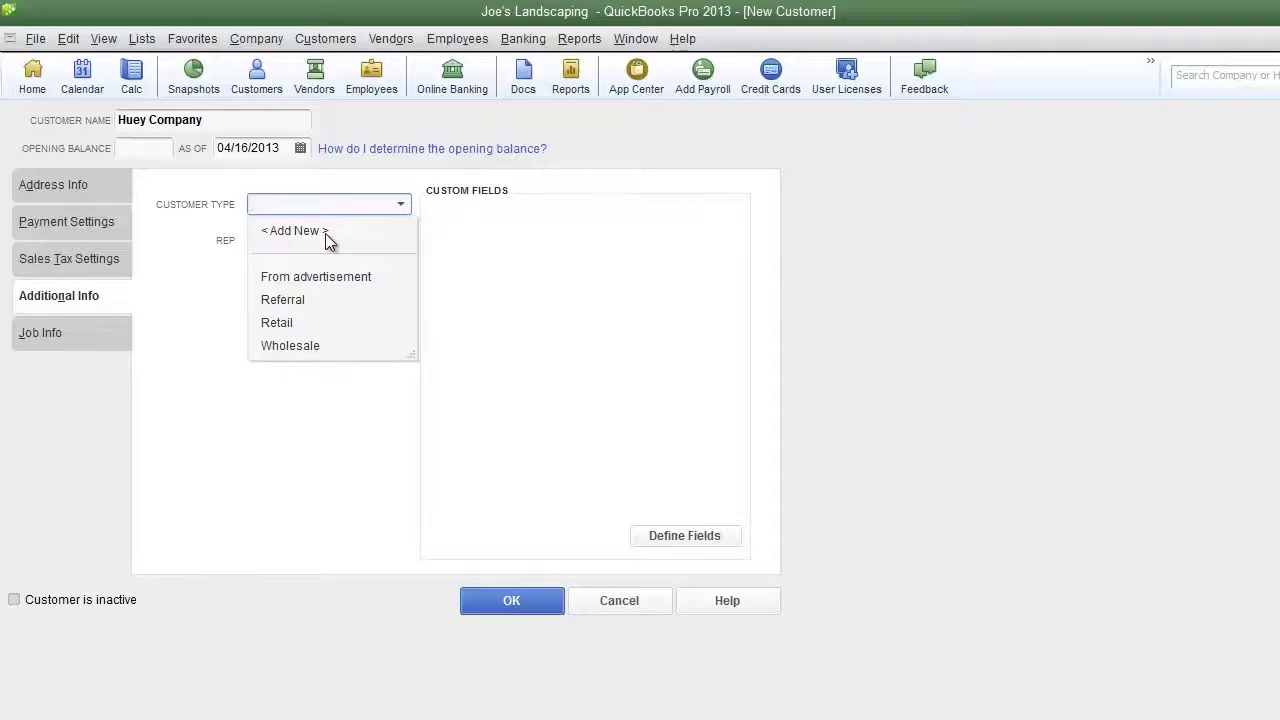
left_click(196, 254)
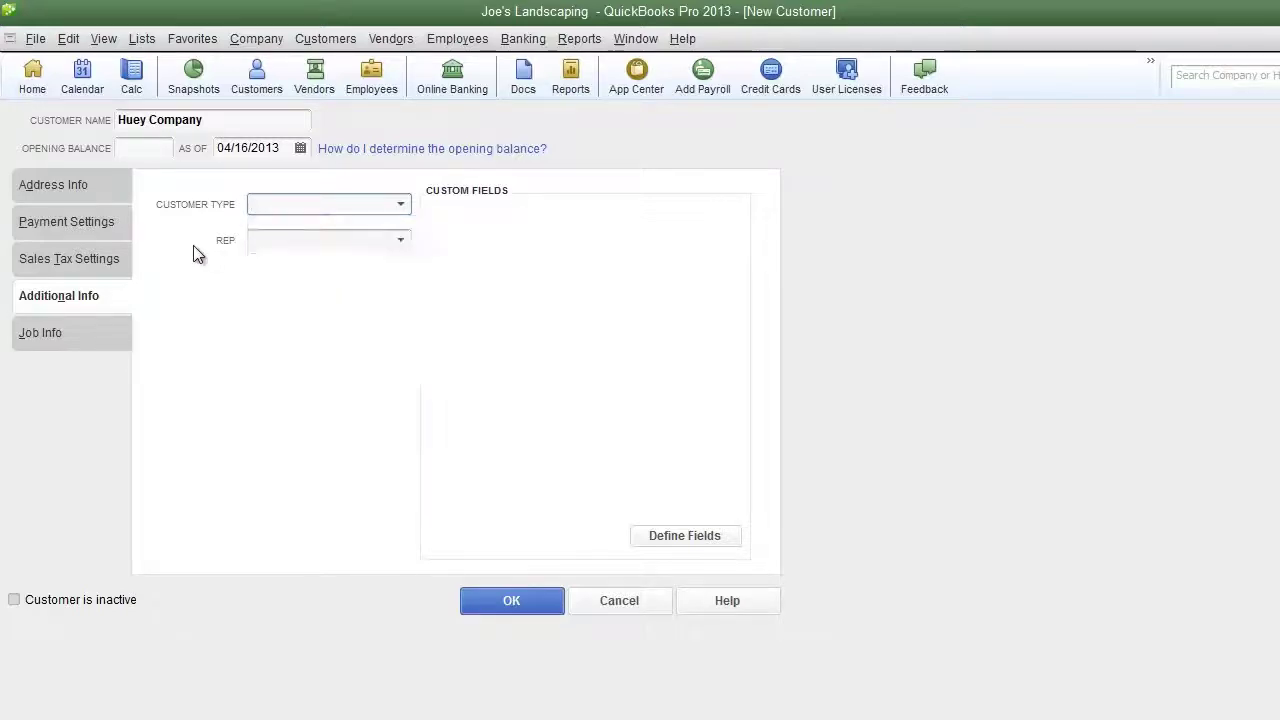
left_click(401, 241)
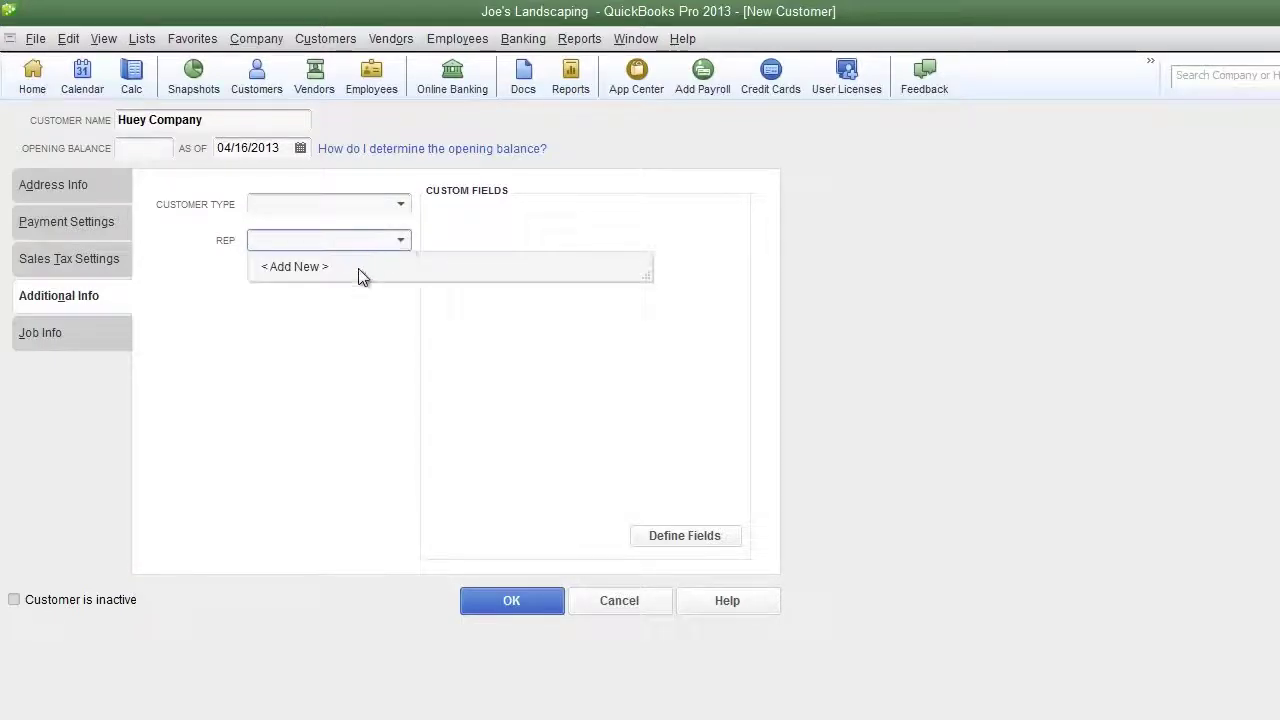
Examine the customer's job info, including the available job types, the job status choices and the start date field.
left_click(55, 332)
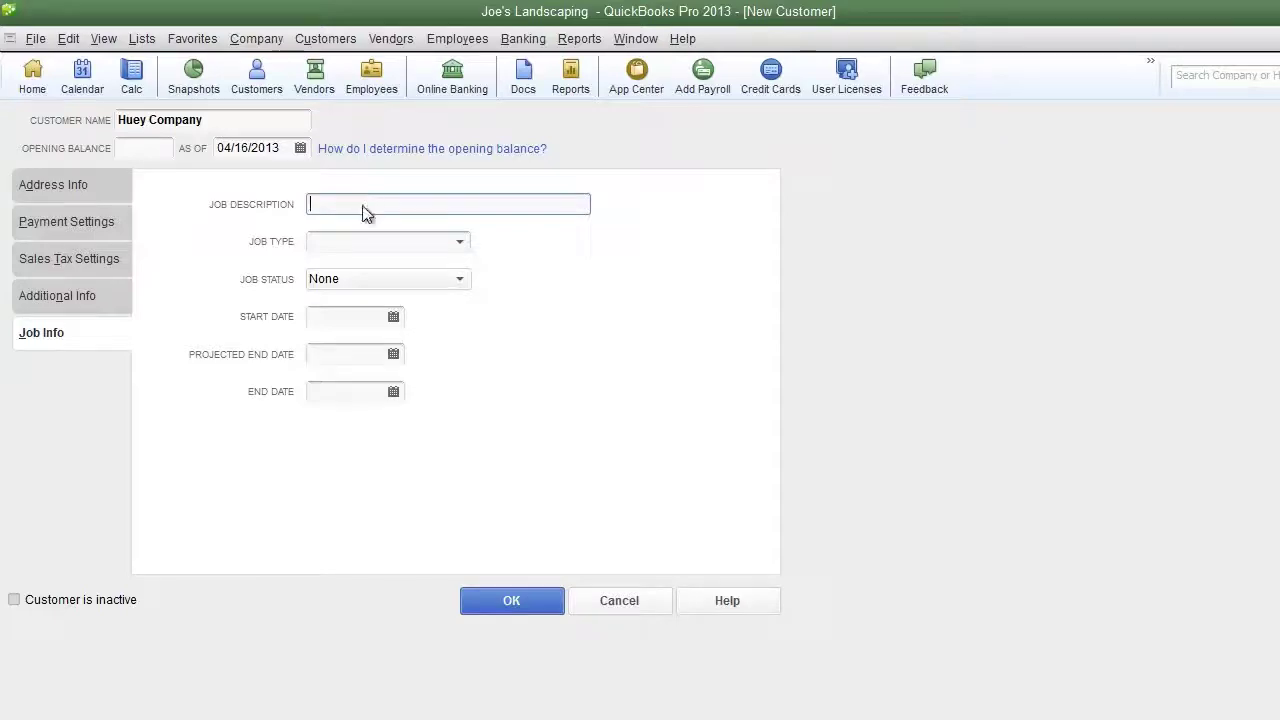
left_click(461, 246)
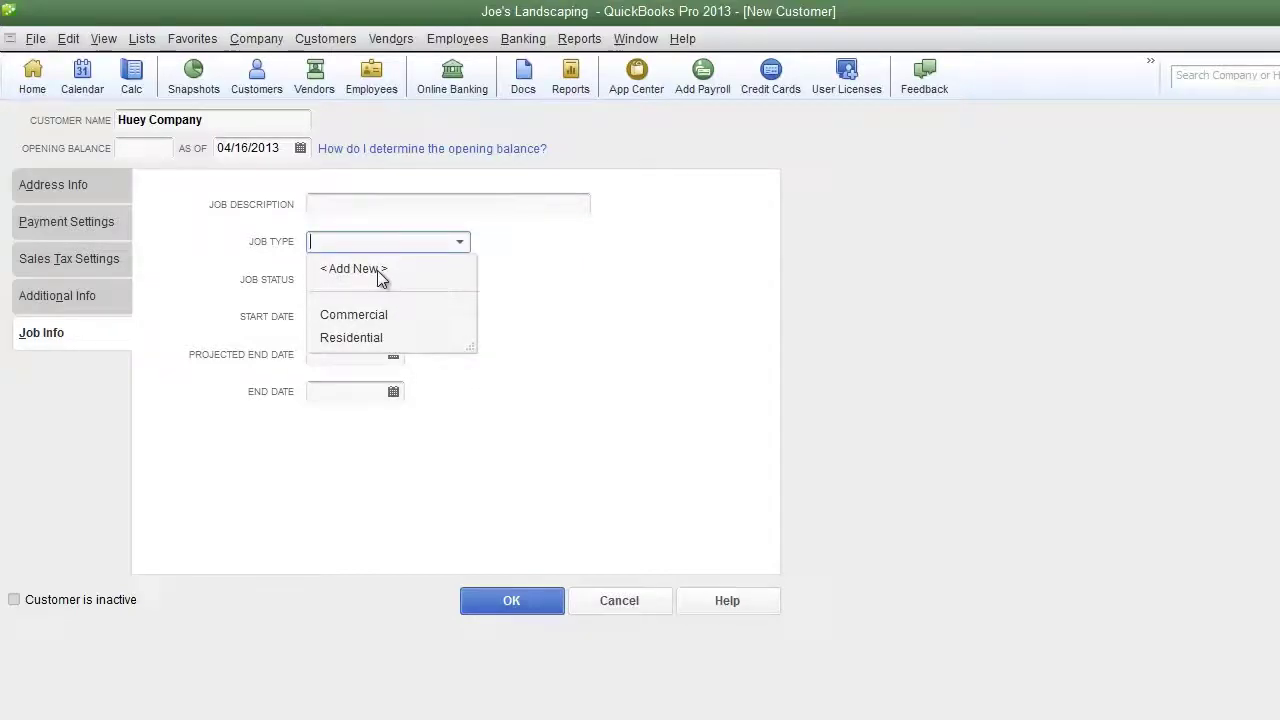
left_click(549, 289)
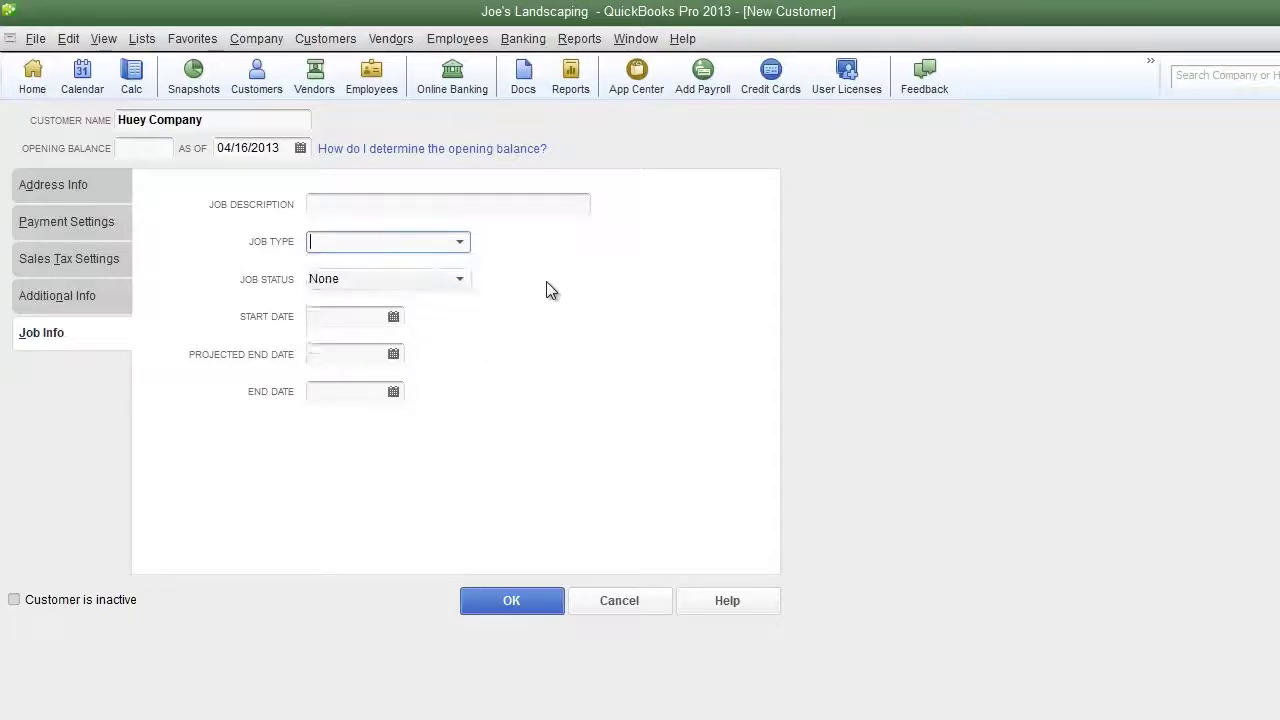
left_click(379, 283)
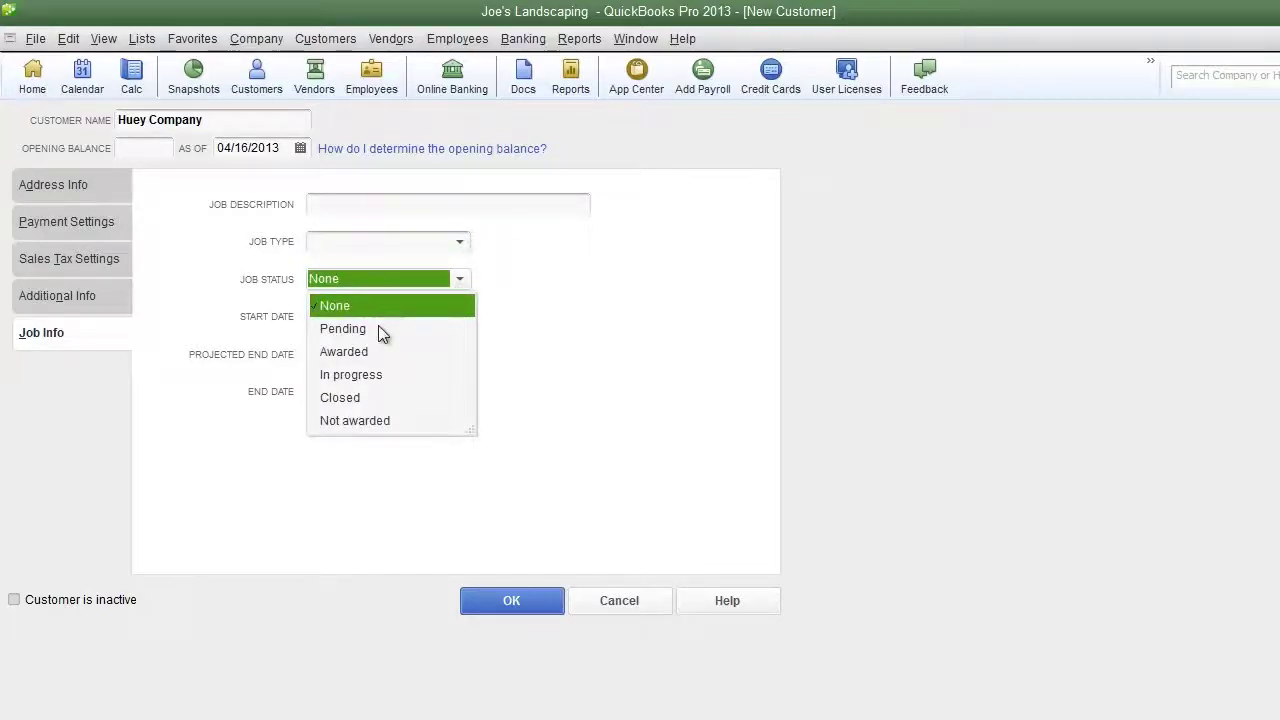
left_click(568, 337)
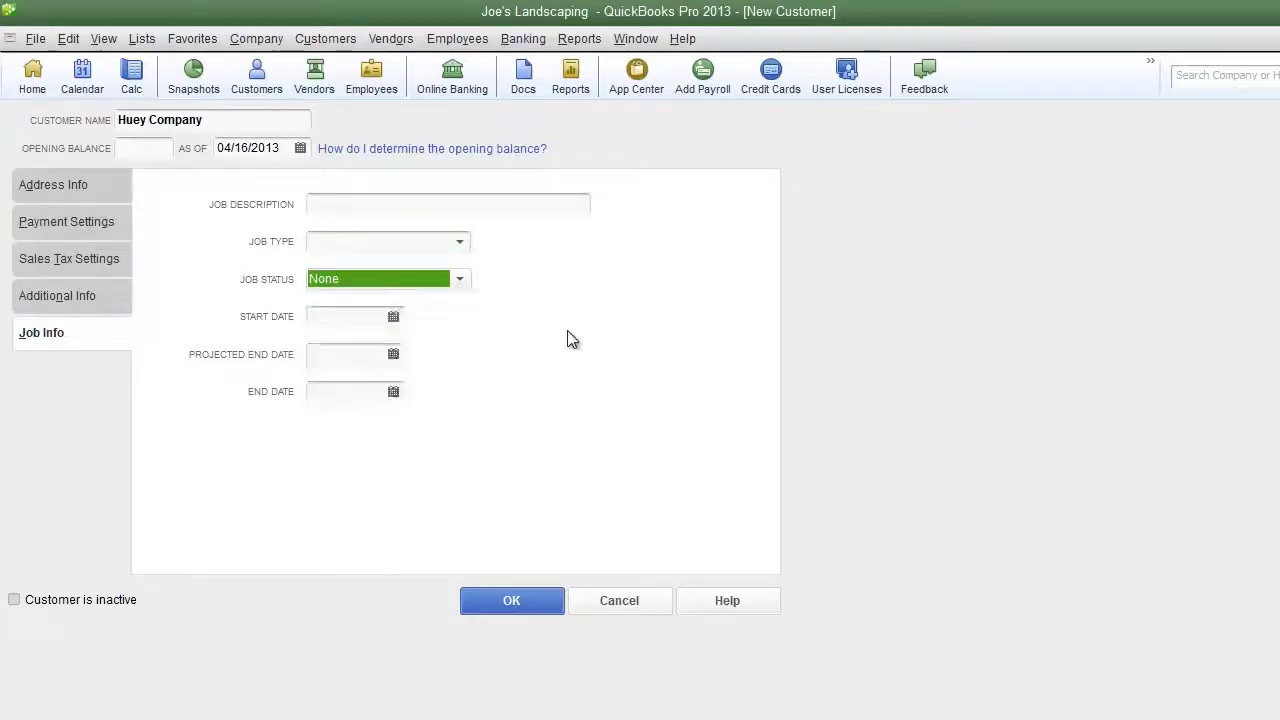
left_click(361, 316)
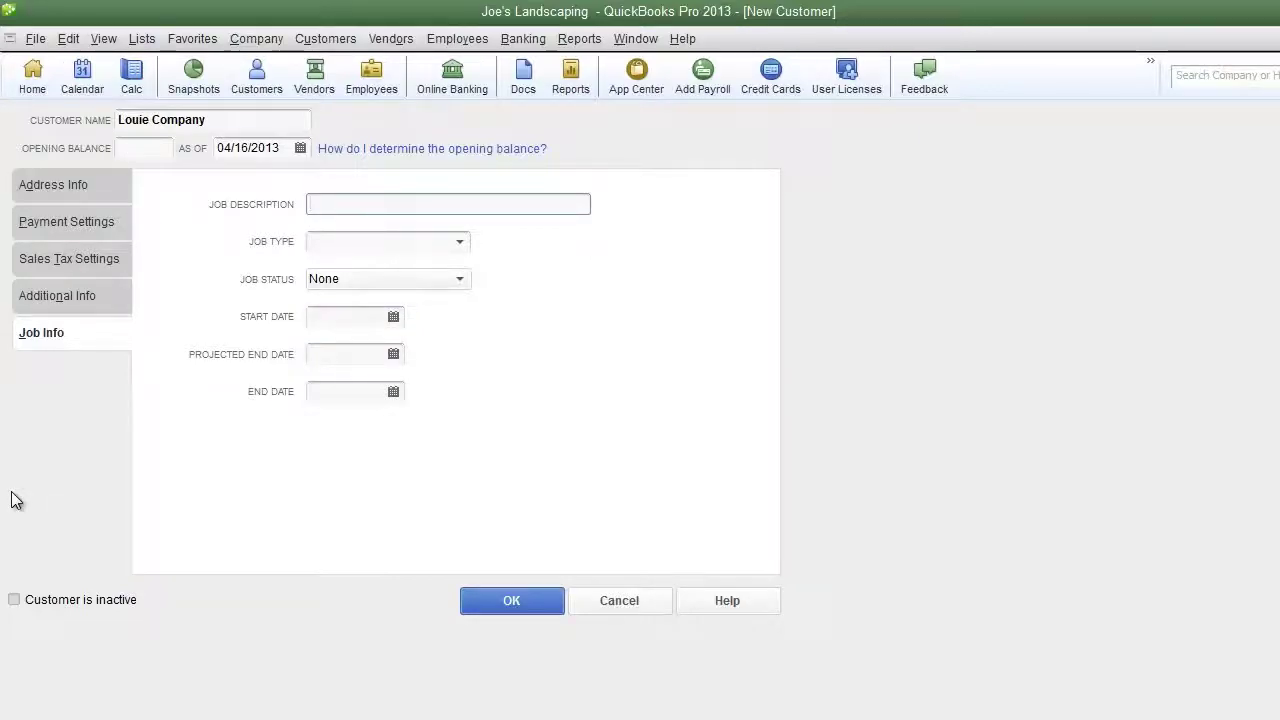
Save the new customer record for Louie Company.
left_click(497, 600)
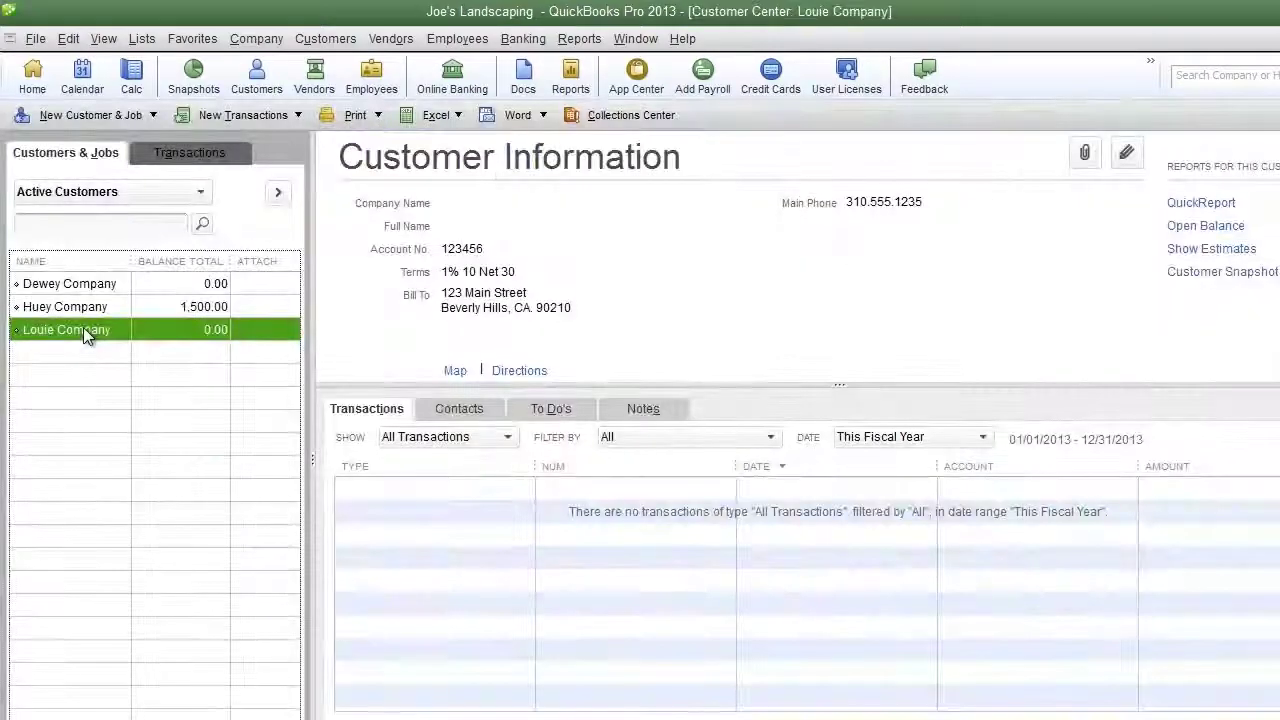